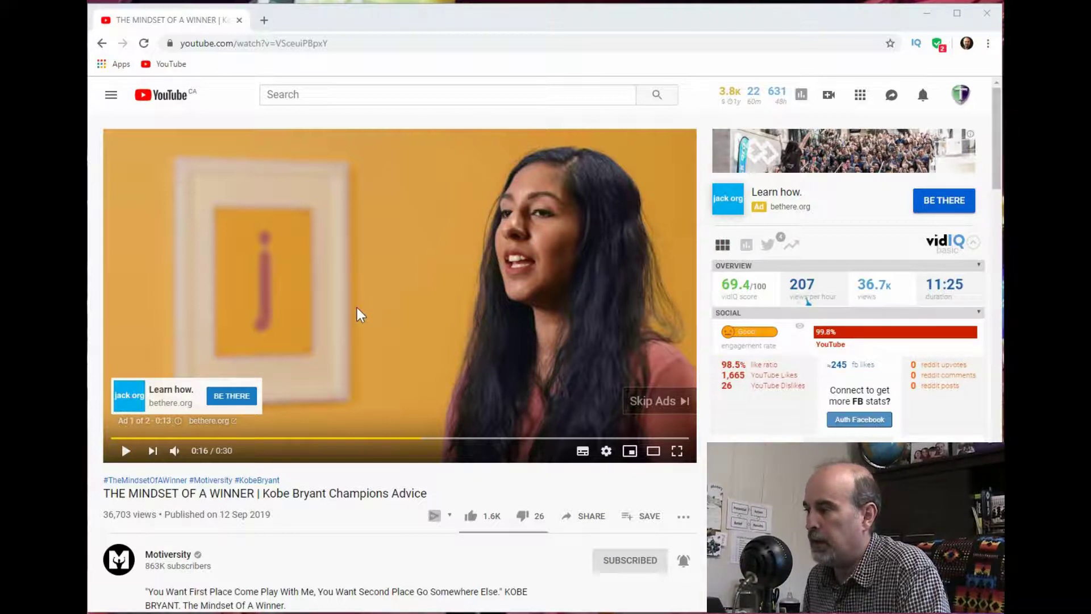
- Resume the paused ad, check the player settings, then skip the ad so the Kobe Bryant video plays
left_click(357, 309)
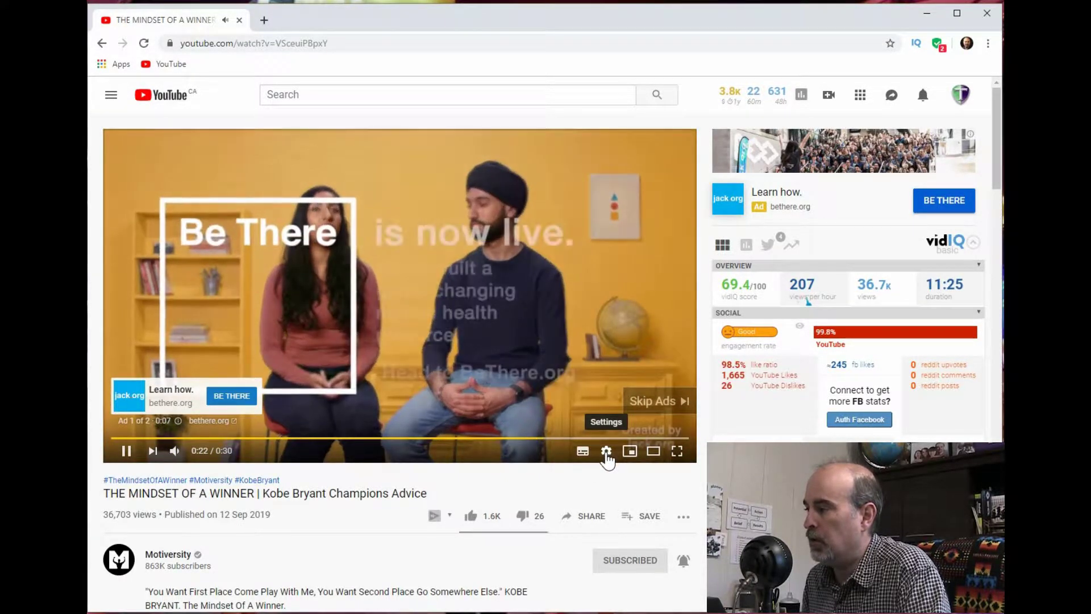
left_click(606, 452)
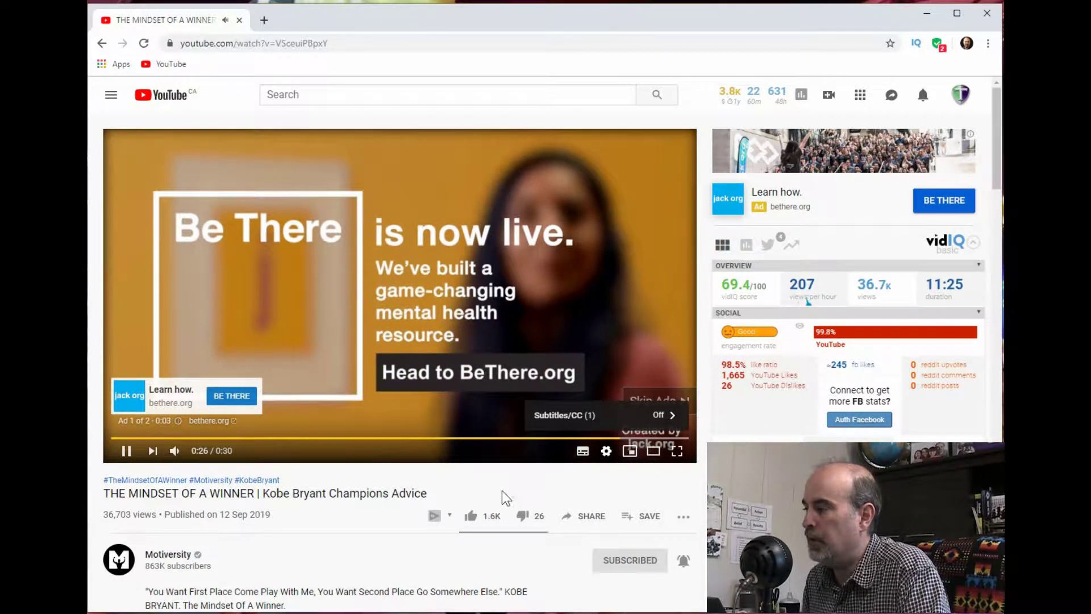
left_click(445, 487)
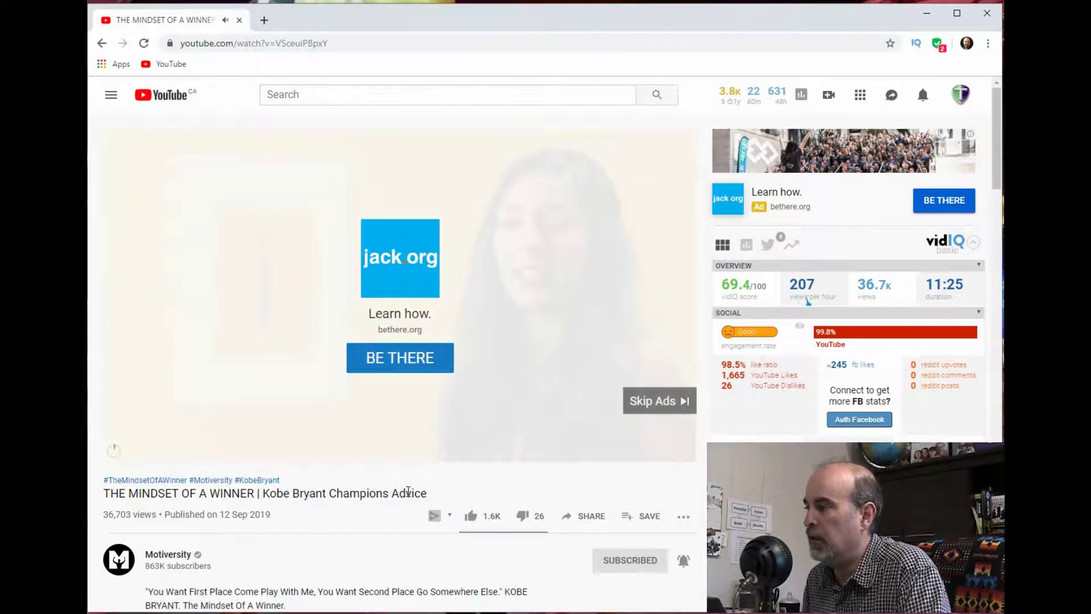
left_click(656, 401)
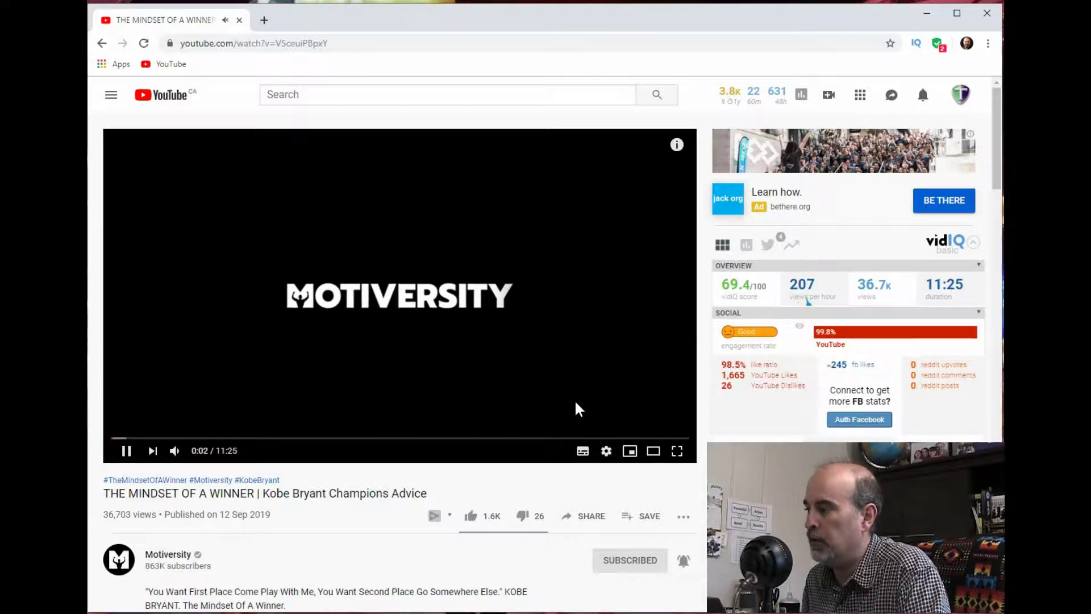
- Change the video's playback speed to 1.25, then to 2x
left_click(606, 452)
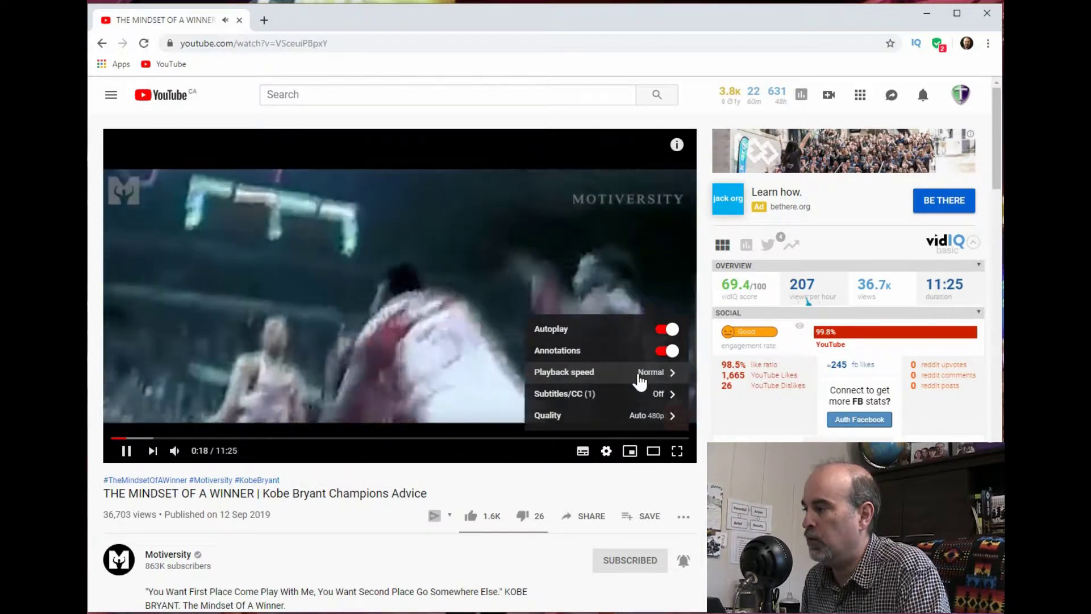
left_click(641, 380)
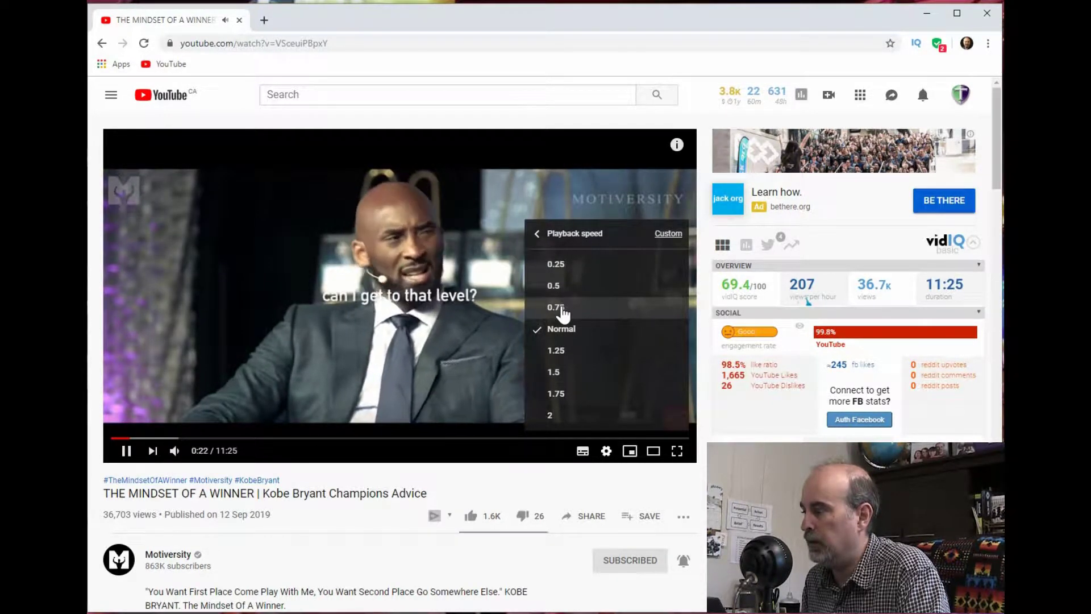
left_click(565, 359)
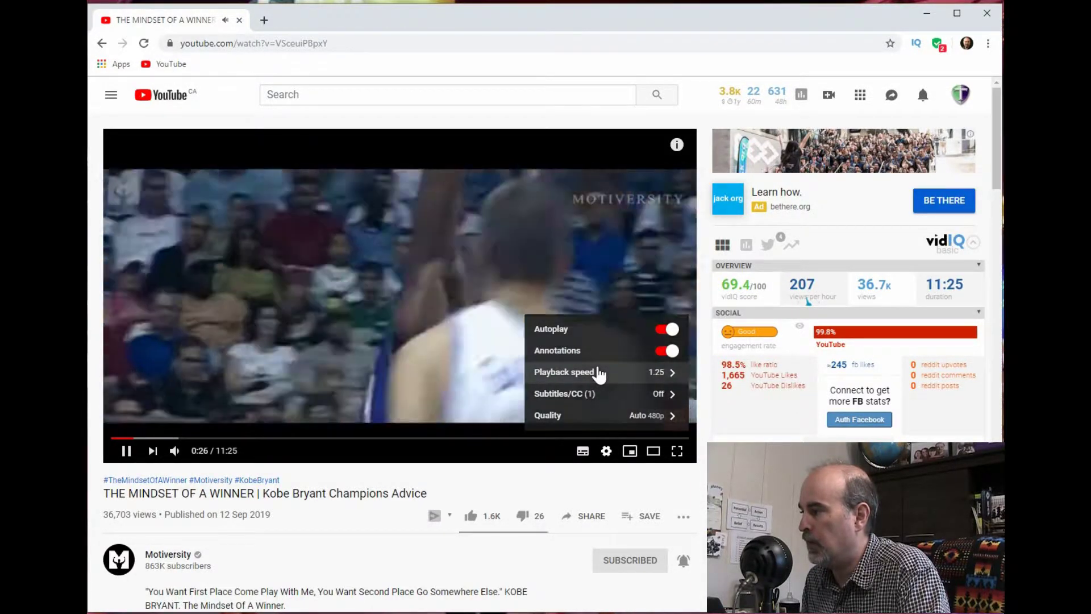
left_click(596, 372)
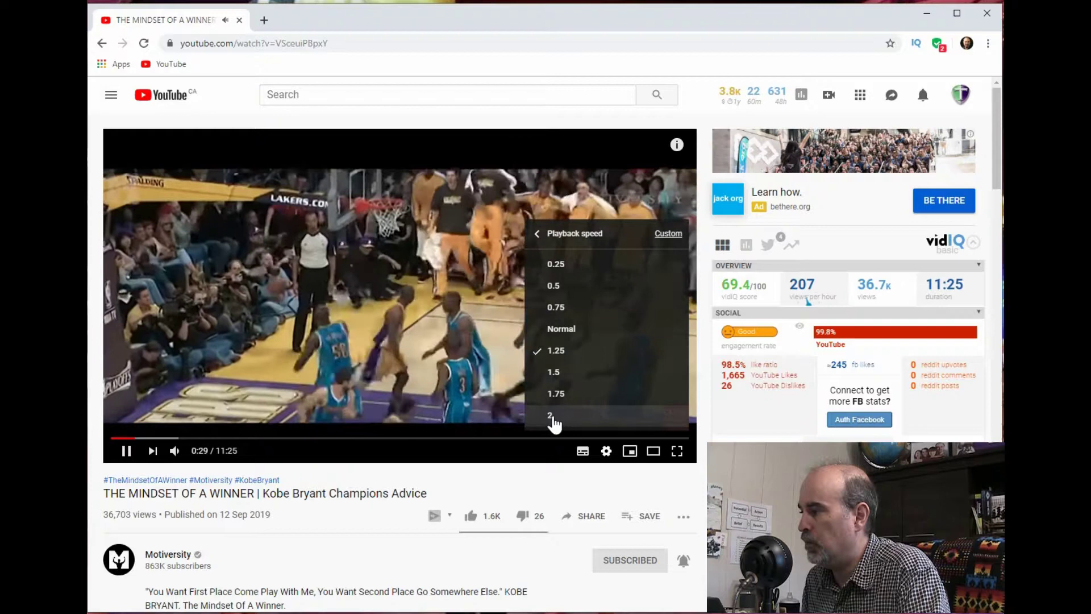
left_click(552, 420)
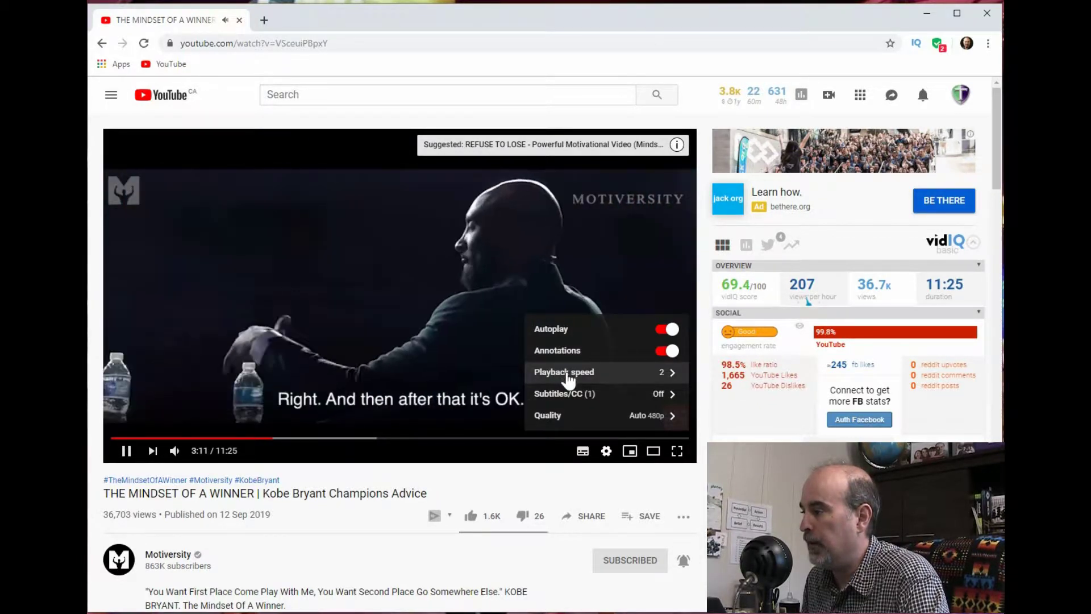
- Reset the playback speed to Normal and pause the video at 3:20
left_click(569, 372)
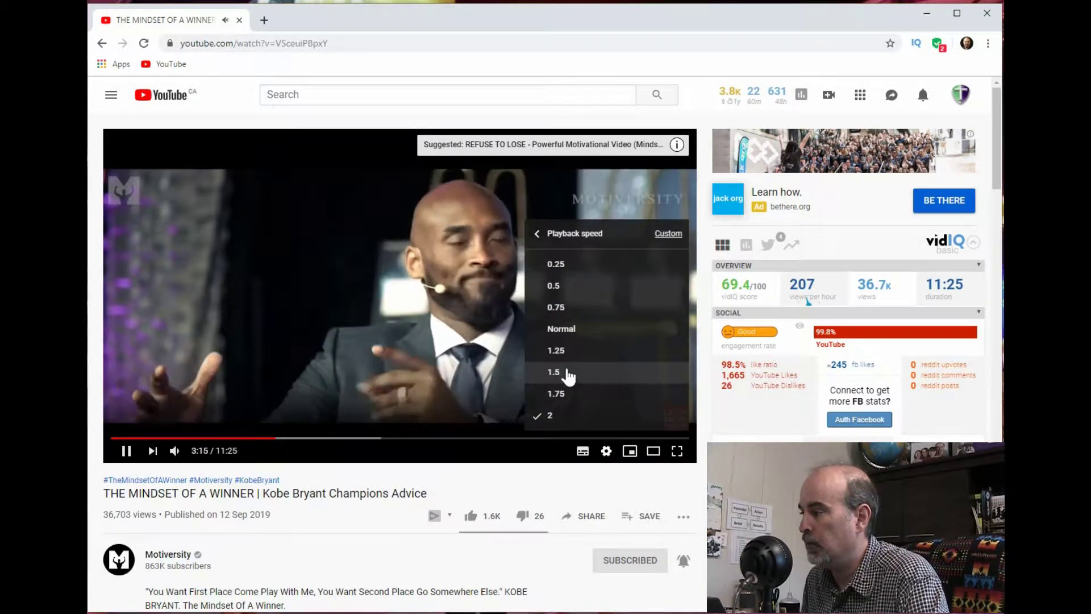
left_click(562, 329)
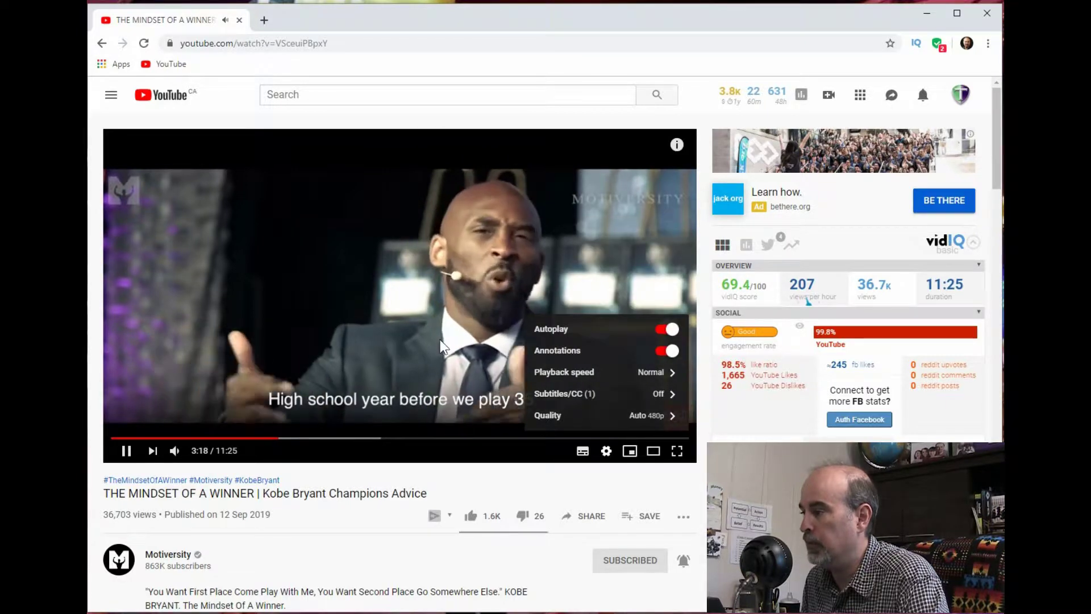
left_click(126, 452)
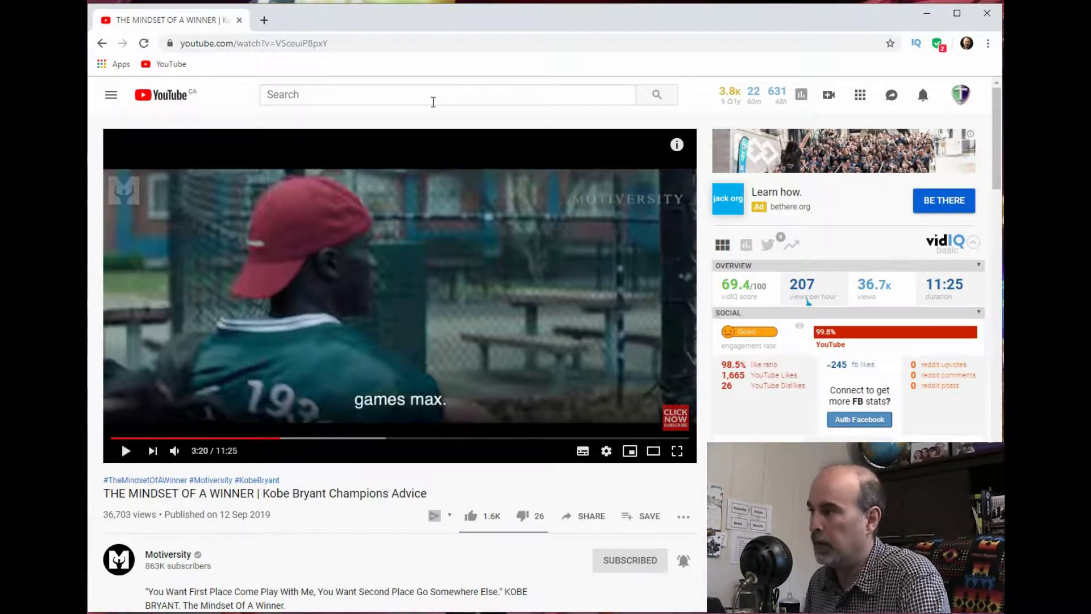
- Go from Chrome Settings to the Extensions page and open the Chrome Web Store from its side drawer
left_click(987, 44)
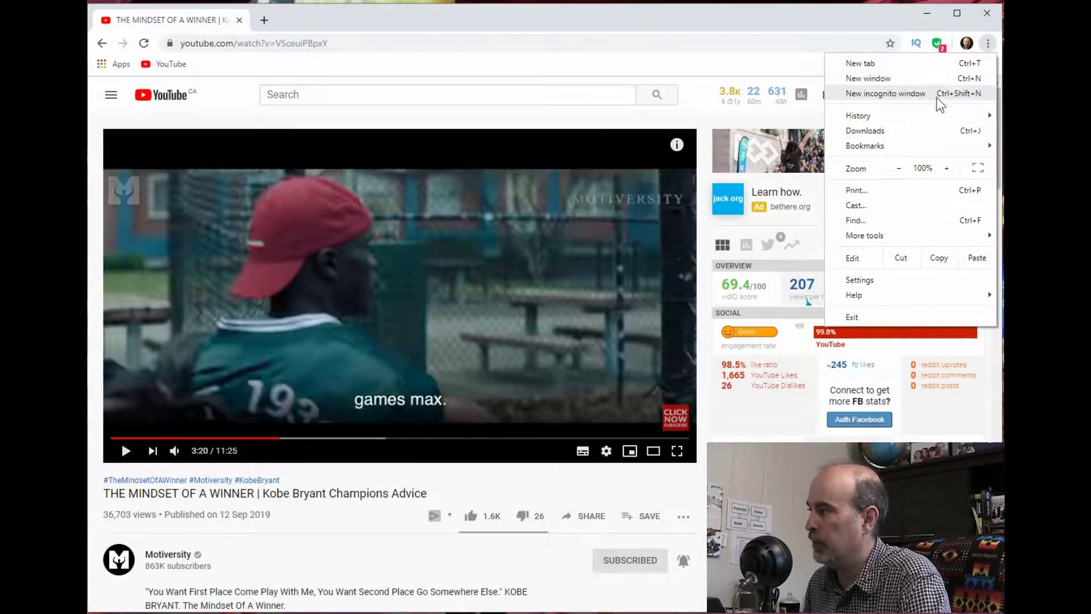
left_click(875, 281)
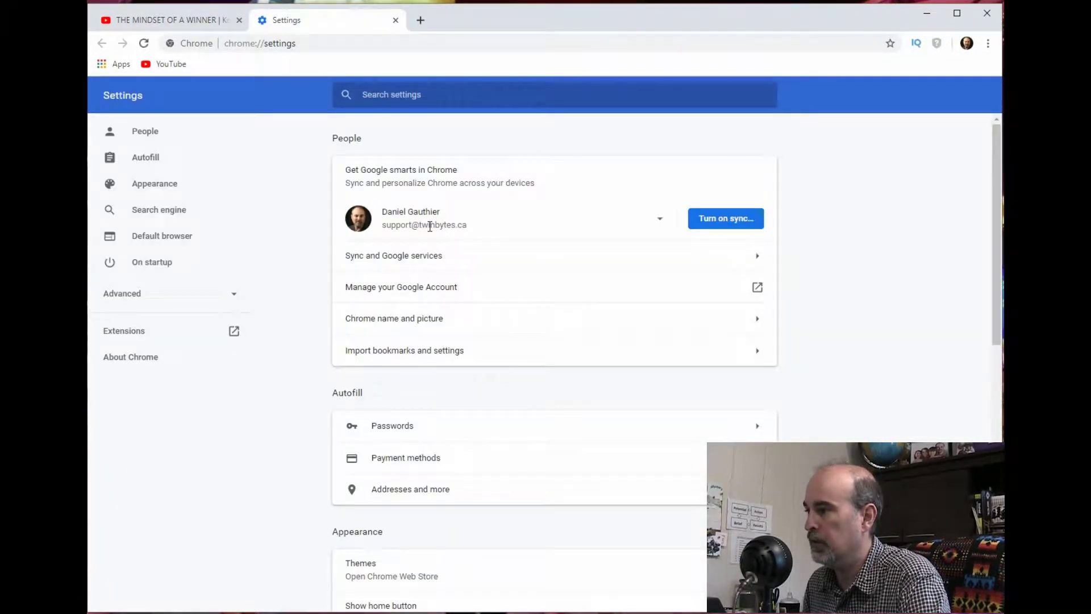
left_click(134, 332)
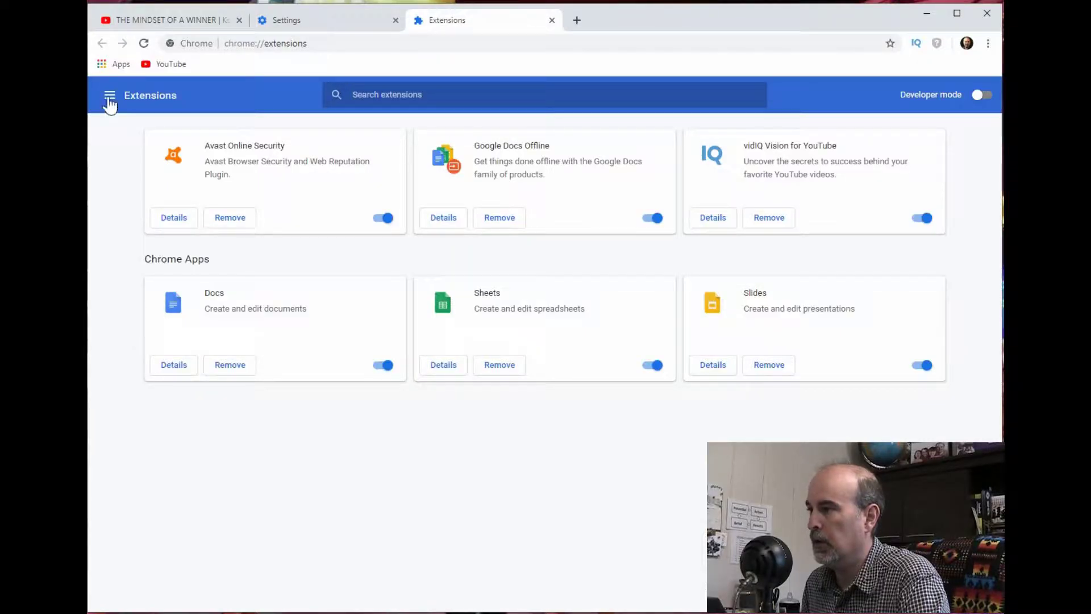
left_click(108, 96)
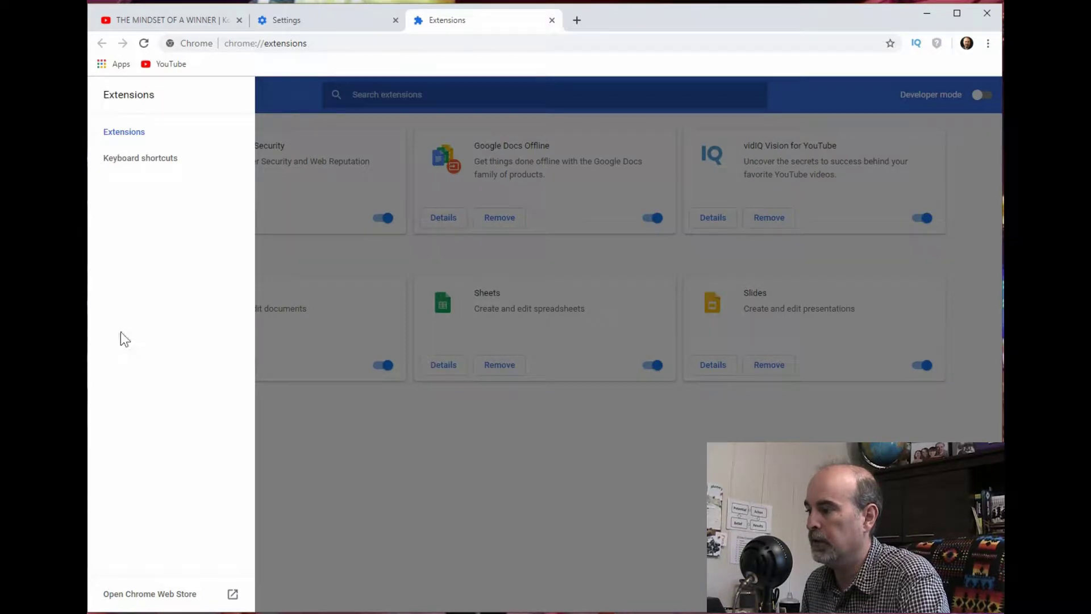
left_click(141, 594)
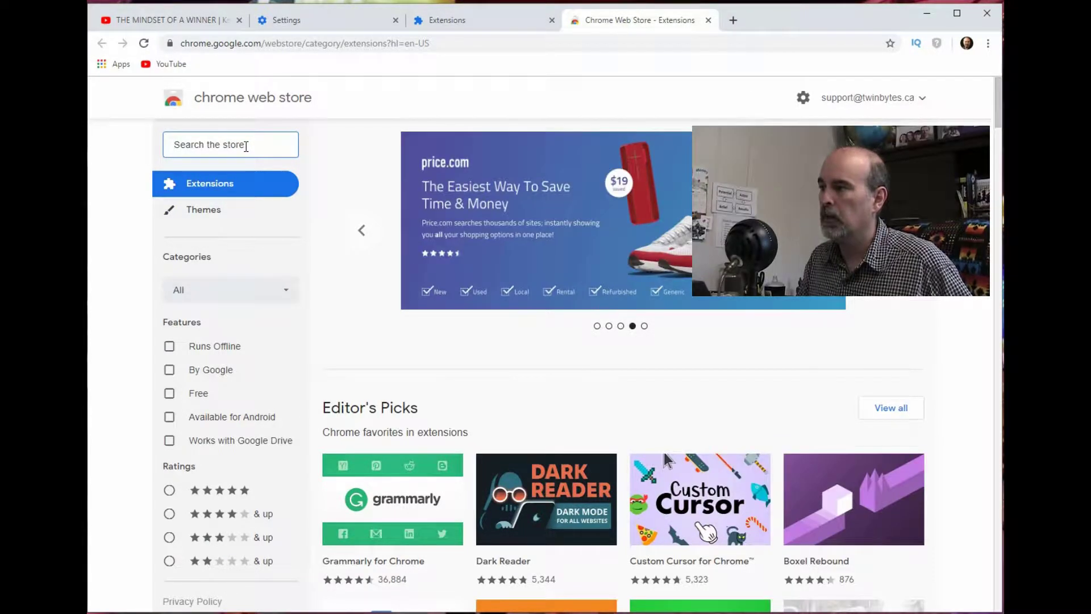
- Search the Chrome Web Store for 'video speed controller'
type("video ")
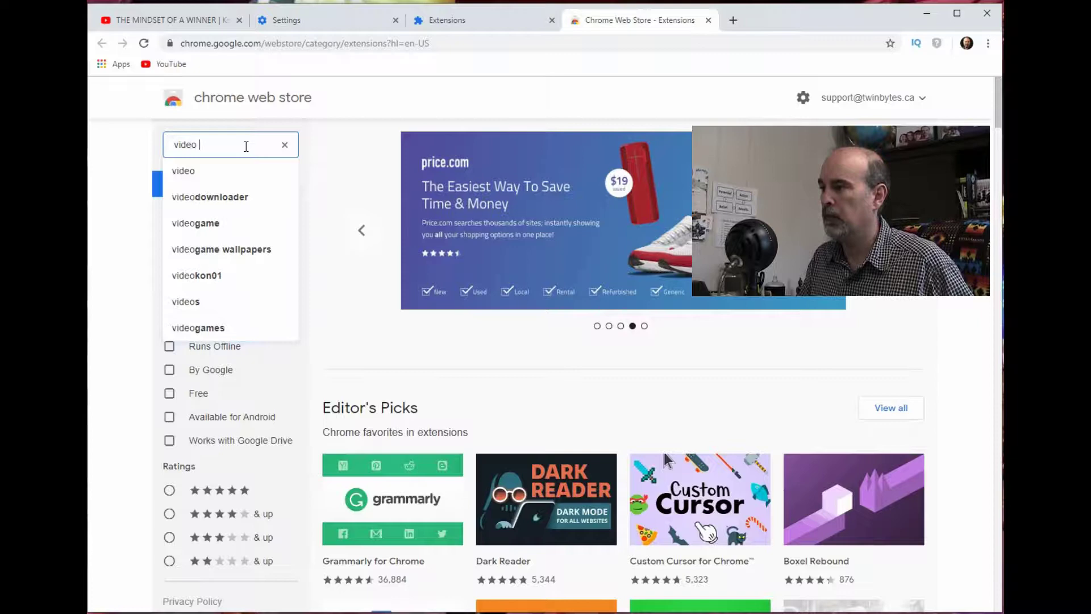
type("speed controller")
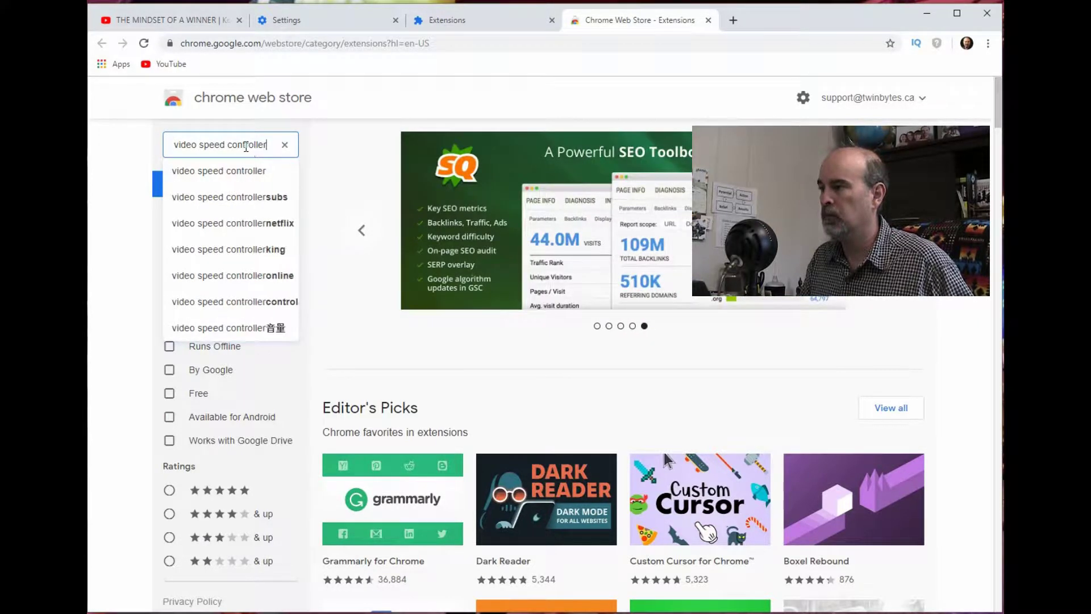
key("Return")
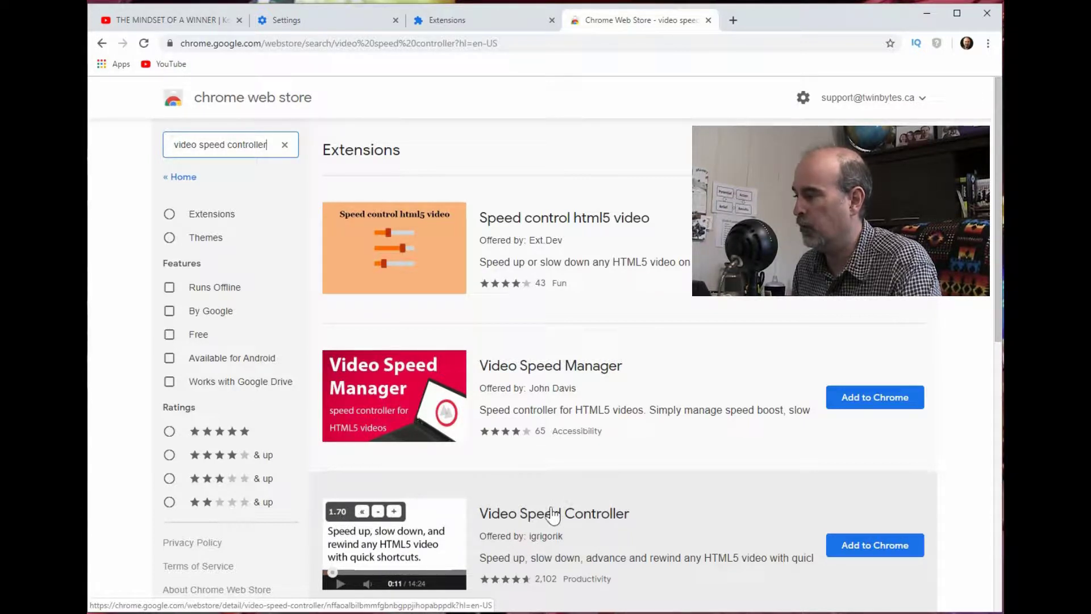
- Add the Video Speed Controller extension to Chrome and confirm the installation
left_click(885, 547)
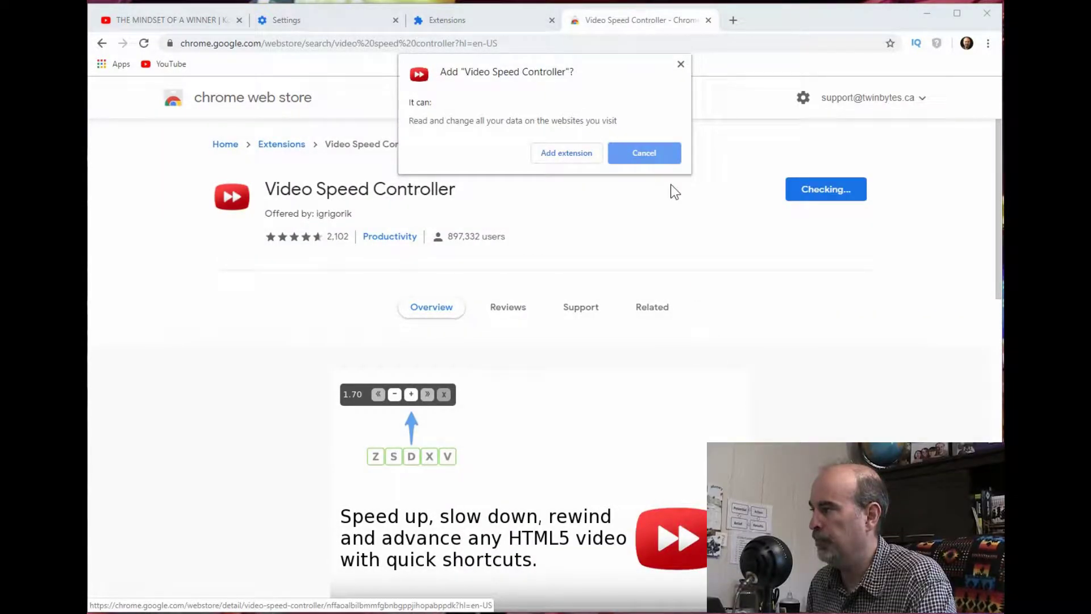
left_click(564, 161)
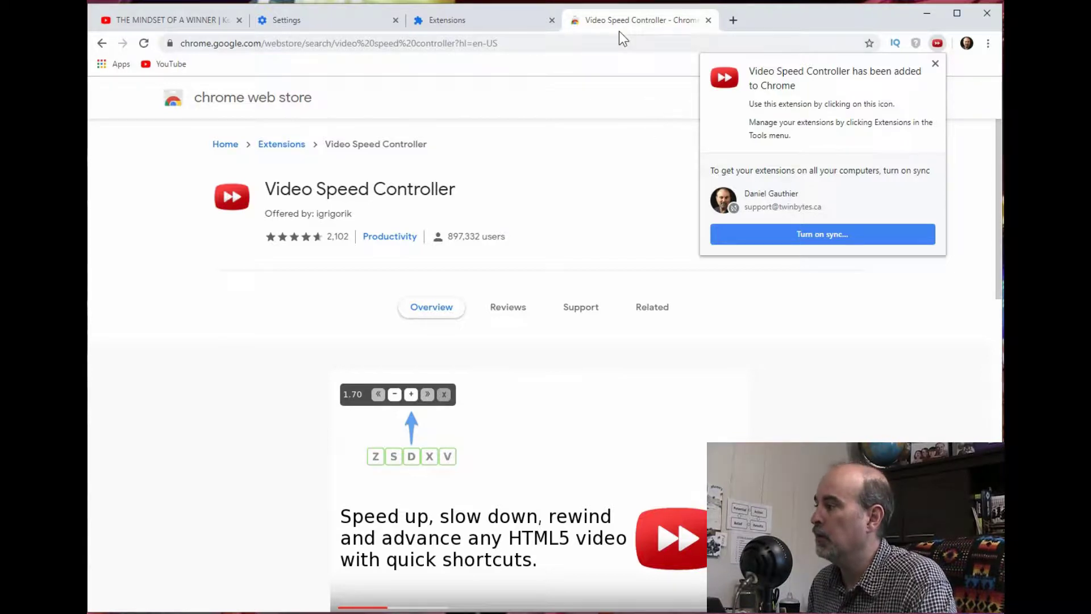
- Close the store, extensions and settings tabs and reload the YouTube video page
left_click(707, 20)
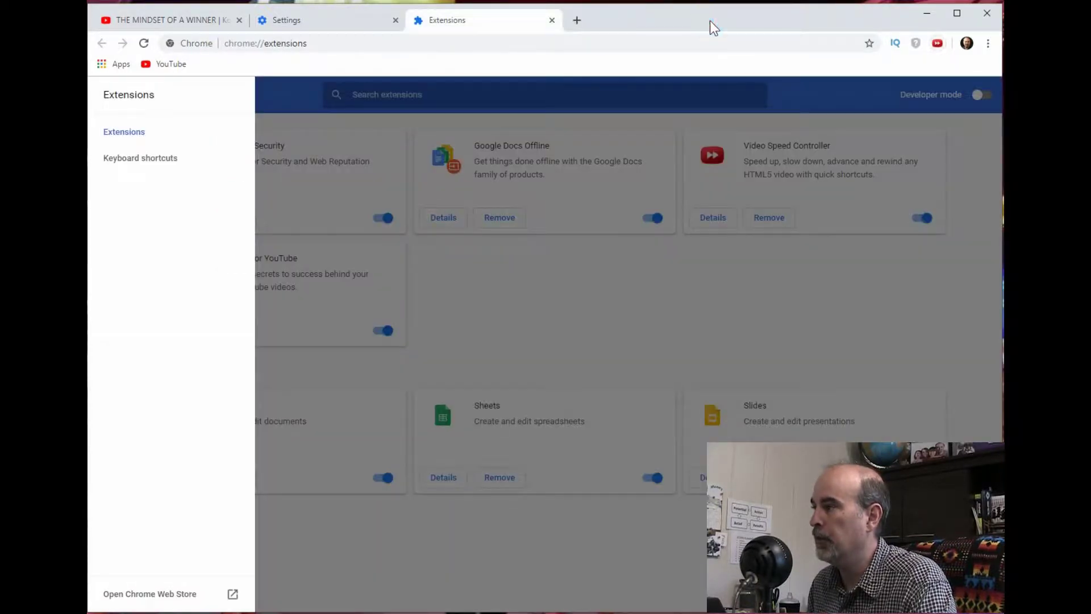
left_click(551, 20)
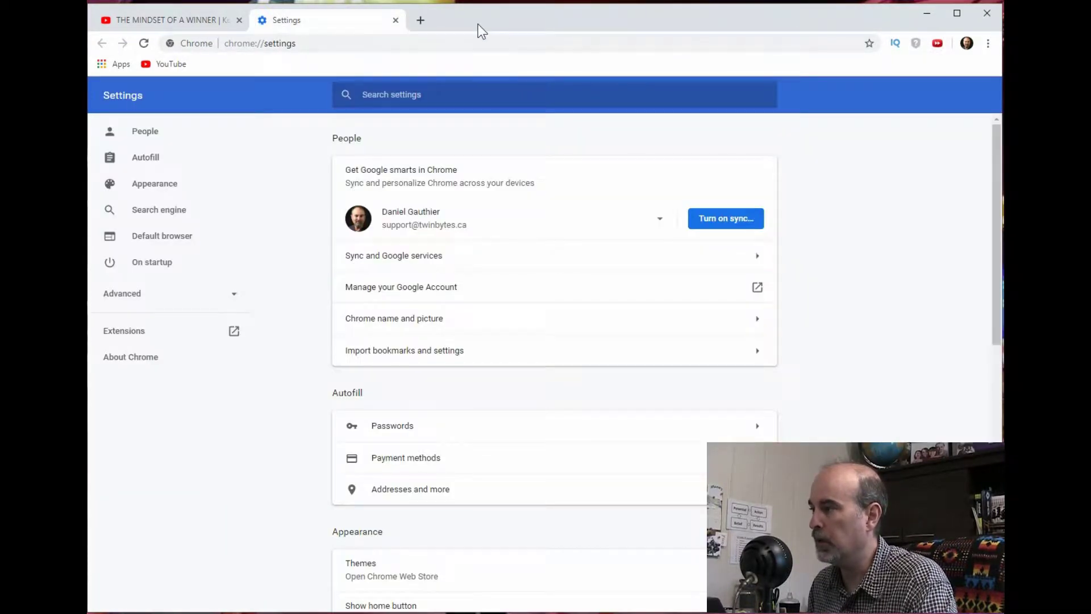
left_click(396, 20)
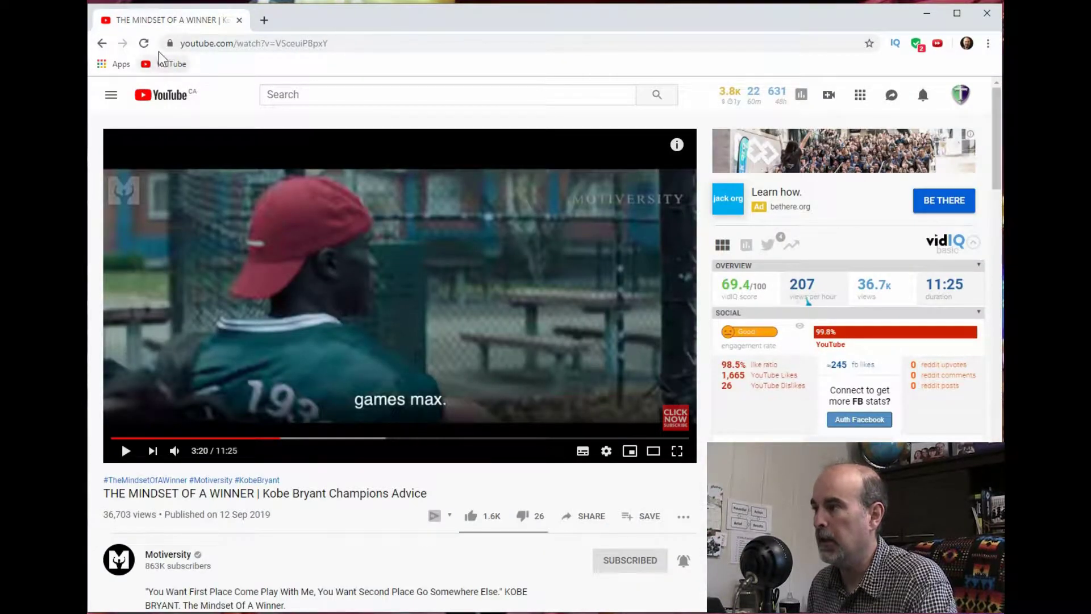
left_click(145, 44)
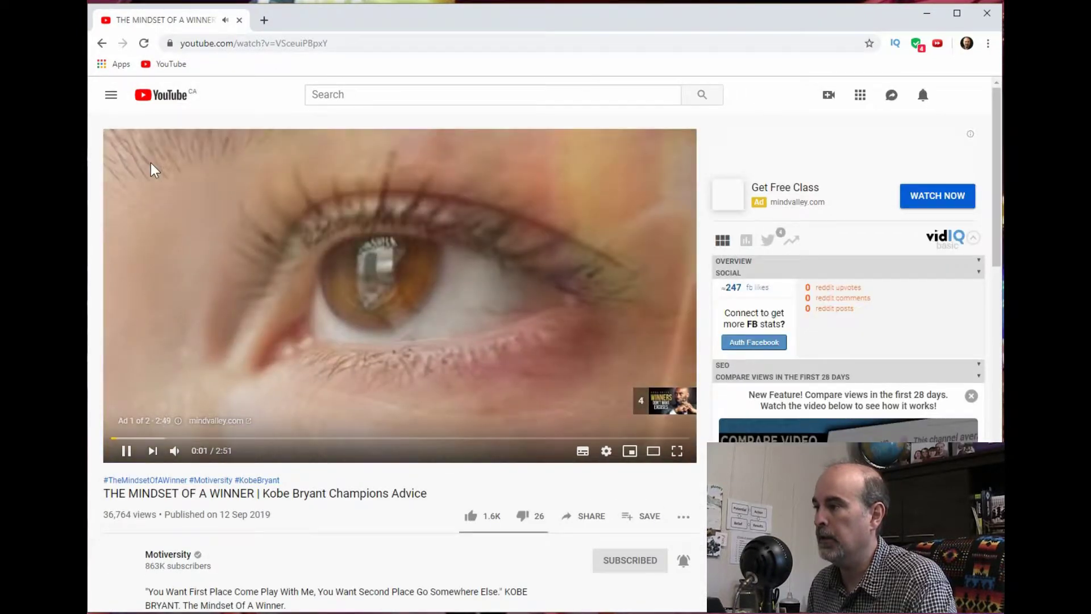
- Raise the ad's speed to 2.00 with the overlay's + button, then pause and resume with Space
mouse_move(131, 159)
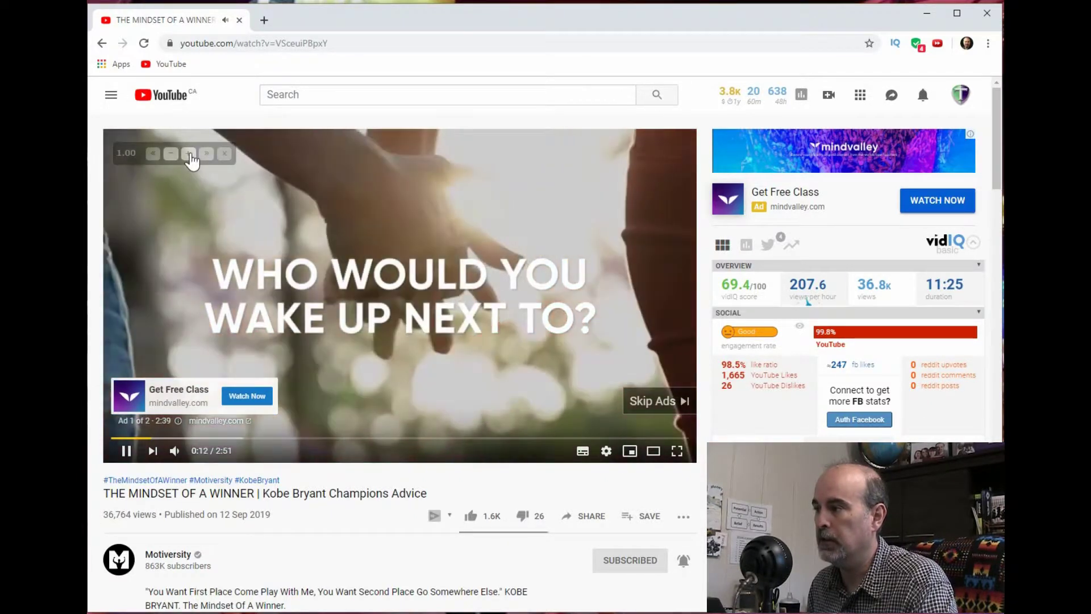
left_click(190, 154)
left_click(191, 155)
left_click(190, 154)
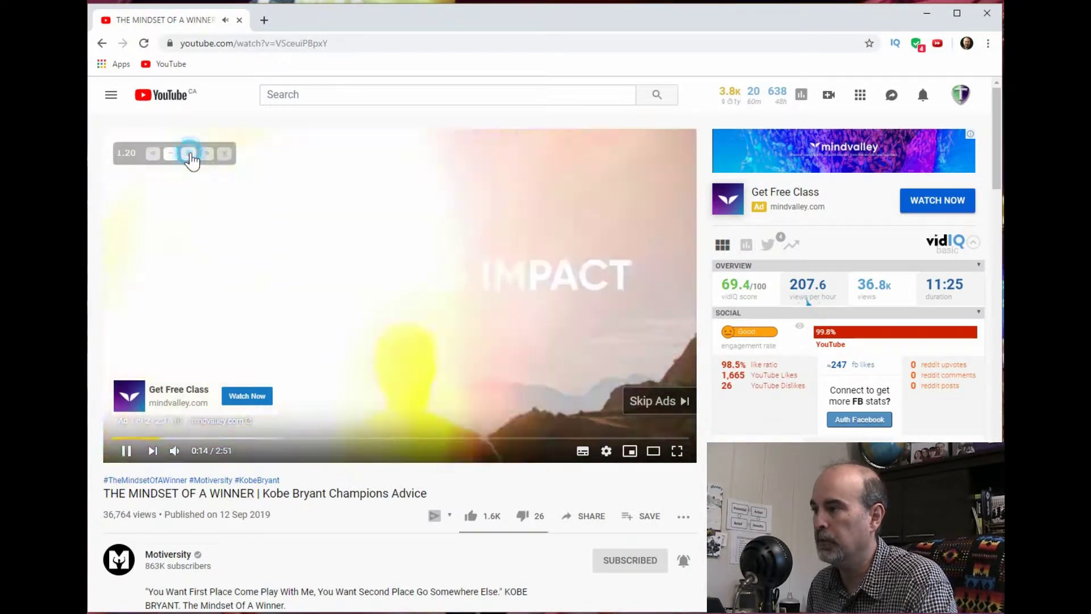
left_click(190, 155)
left_click(189, 154)
left_click(189, 154)
left_click(189, 154)
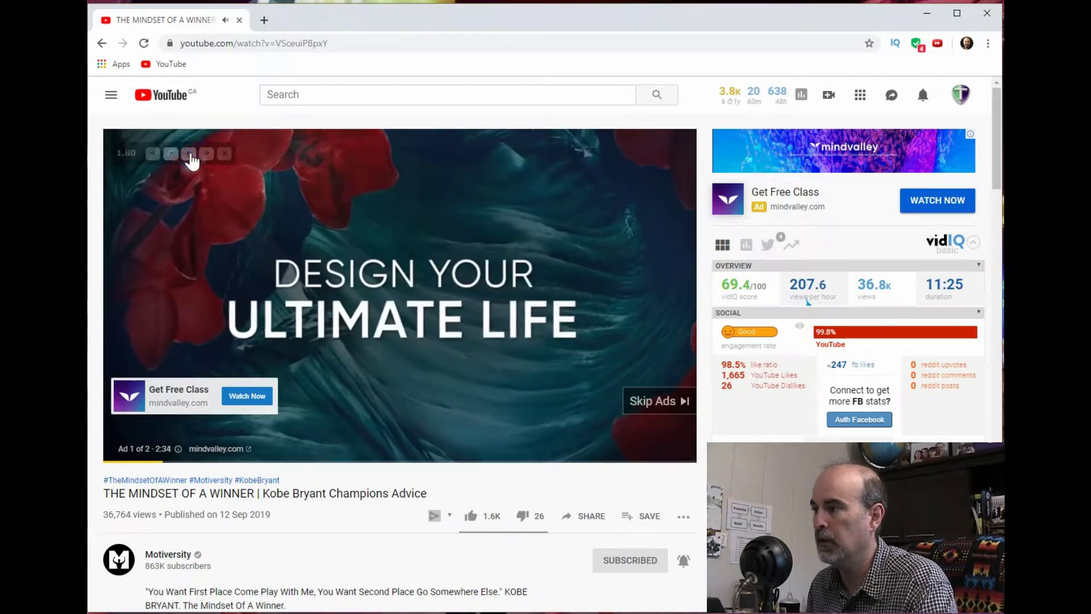
left_click(190, 153)
left_click(189, 154)
left_click(189, 154)
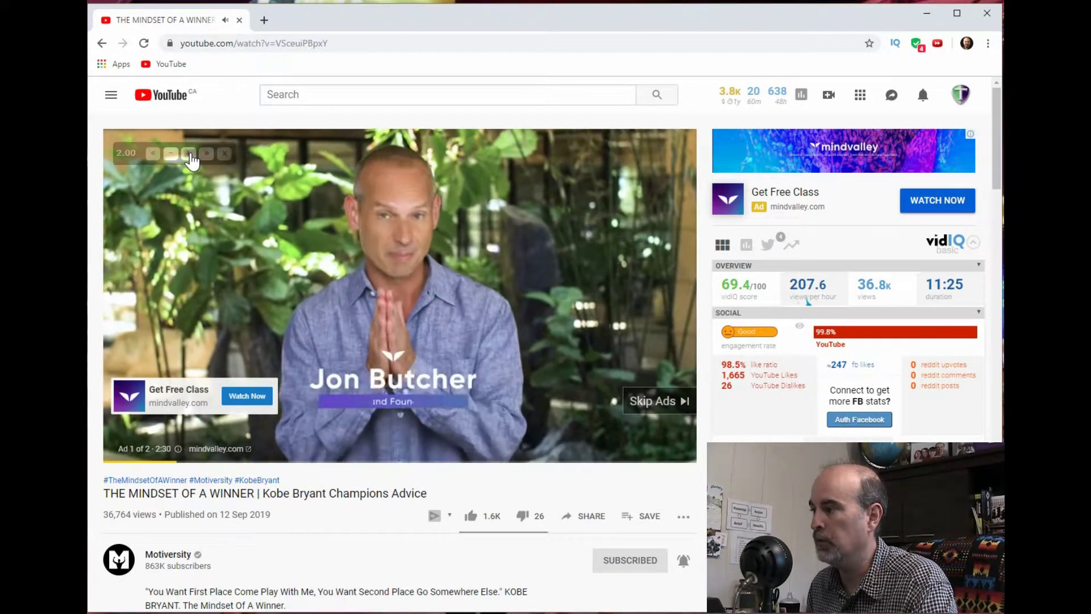
key("space")
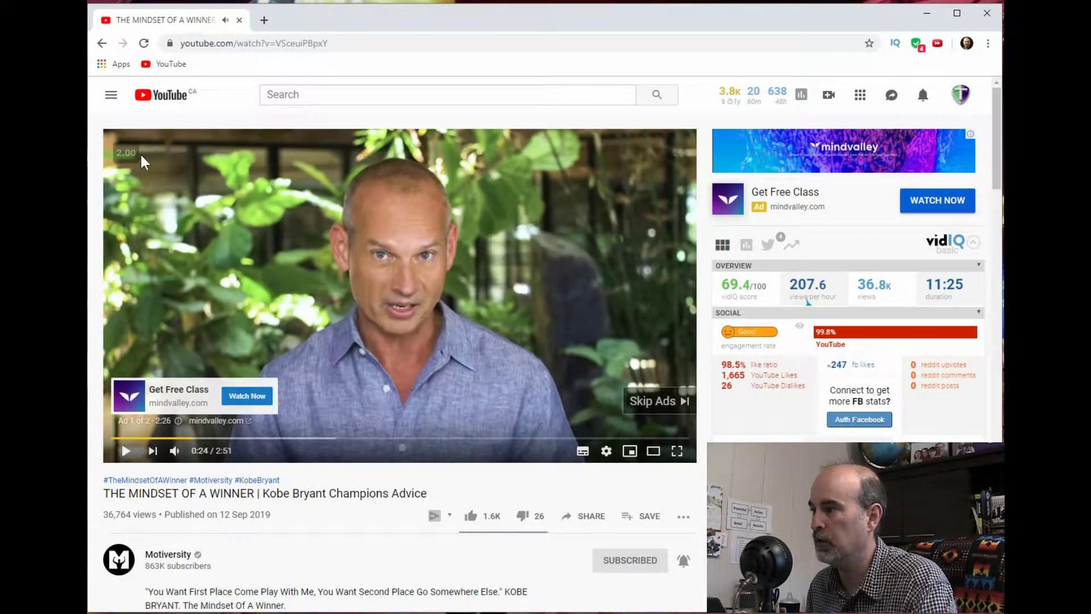
key("space")
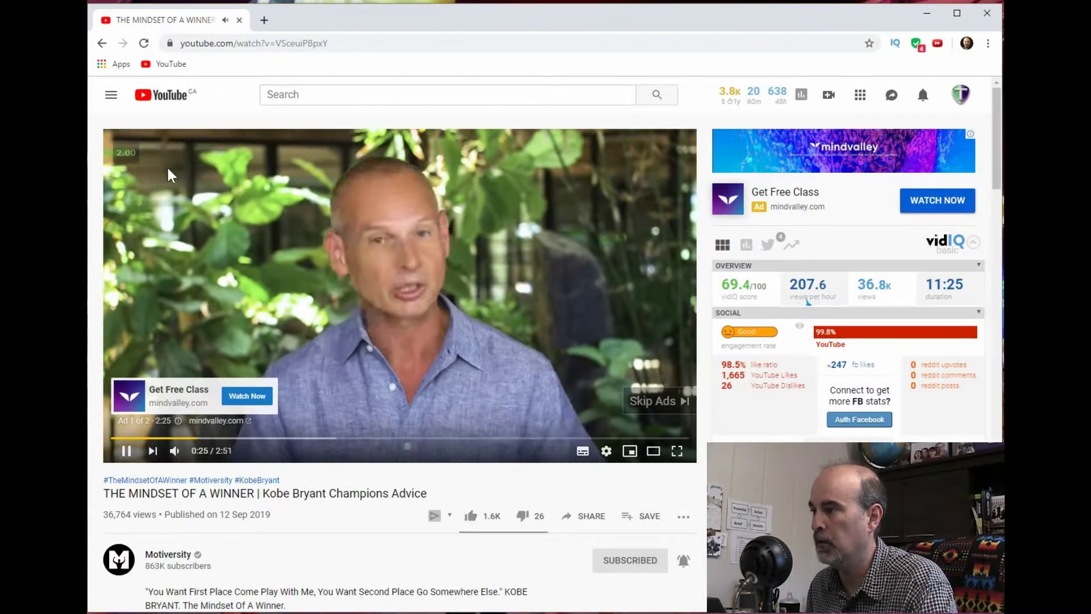
- Keep raising the ad's speed past 2x up to 4.00
mouse_move(190, 162)
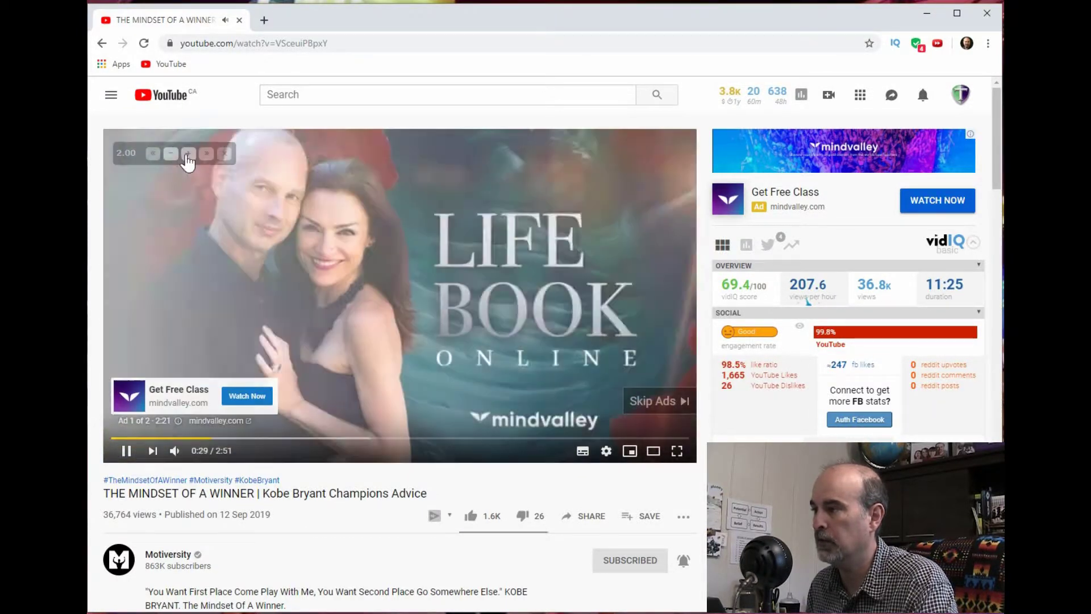
left_click(188, 154)
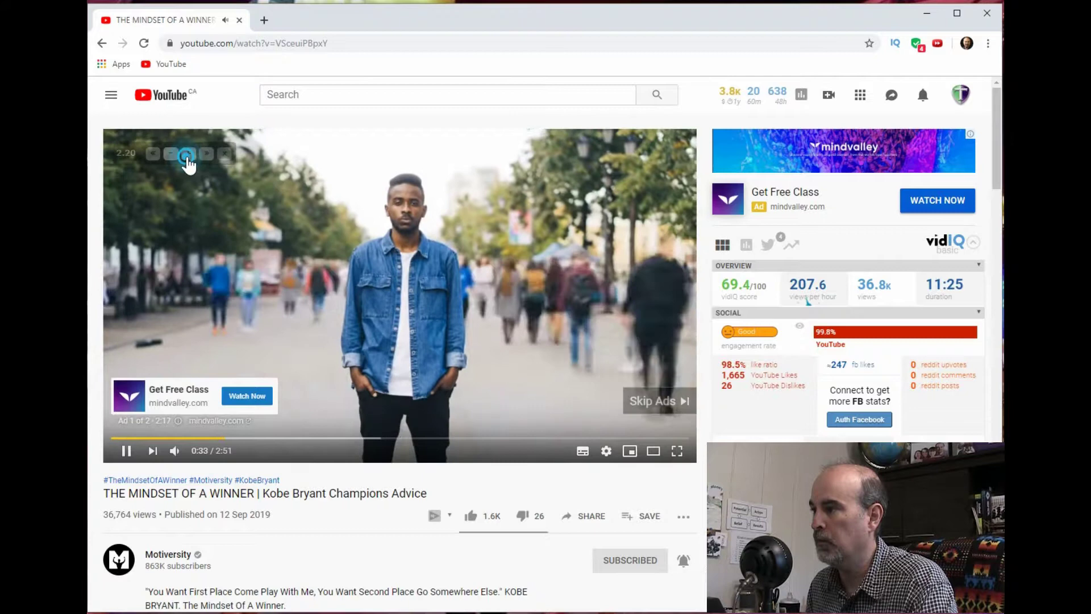
left_click(188, 155)
left_click(188, 155)
left_click(188, 154)
left_click(188, 154)
left_click(188, 154)
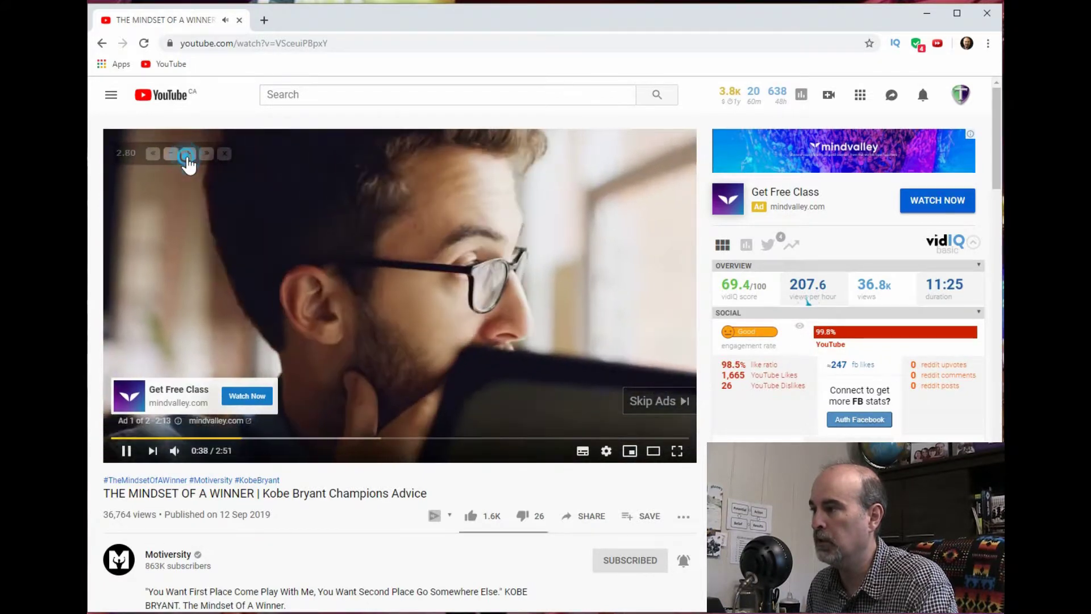
left_click(188, 155)
left_click(188, 154)
left_click(189, 154)
left_click(188, 154)
left_click(188, 154)
left_click(188, 155)
left_click(188, 154)
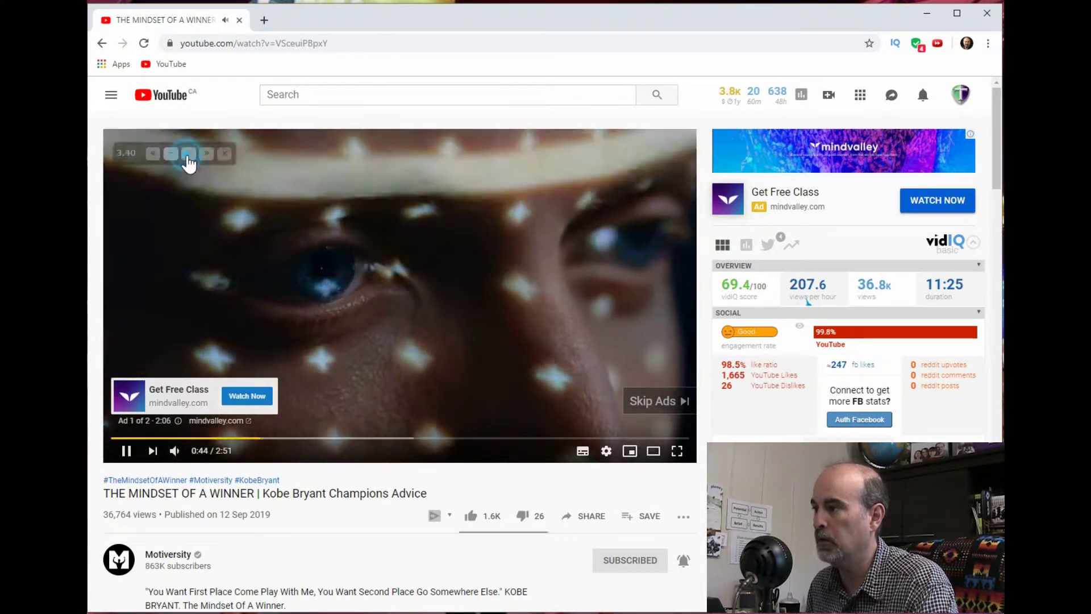
left_click(188, 155)
left_click(188, 154)
left_click(188, 154)
left_click(188, 155)
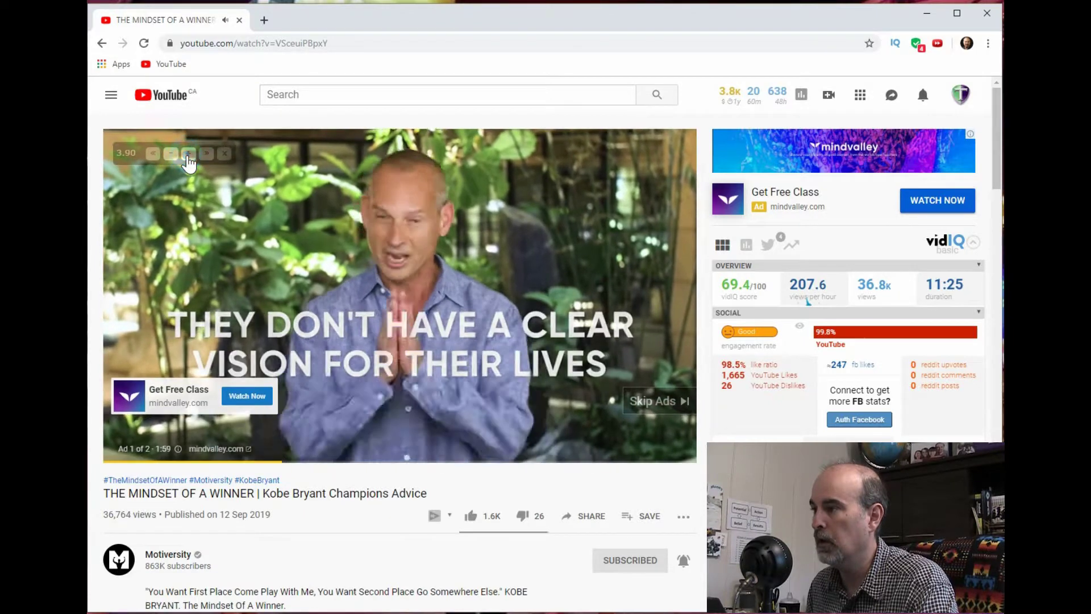
left_click(188, 155)
left_click(188, 154)
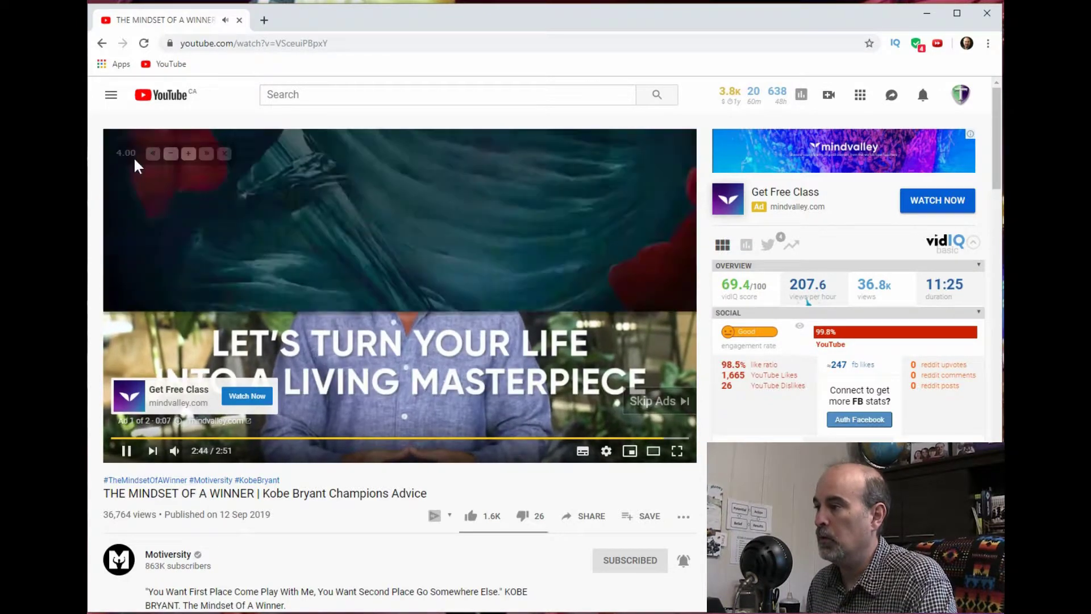
- Pause the ad near its end and lower the speed step by step to 0.90
left_click(116, 158)
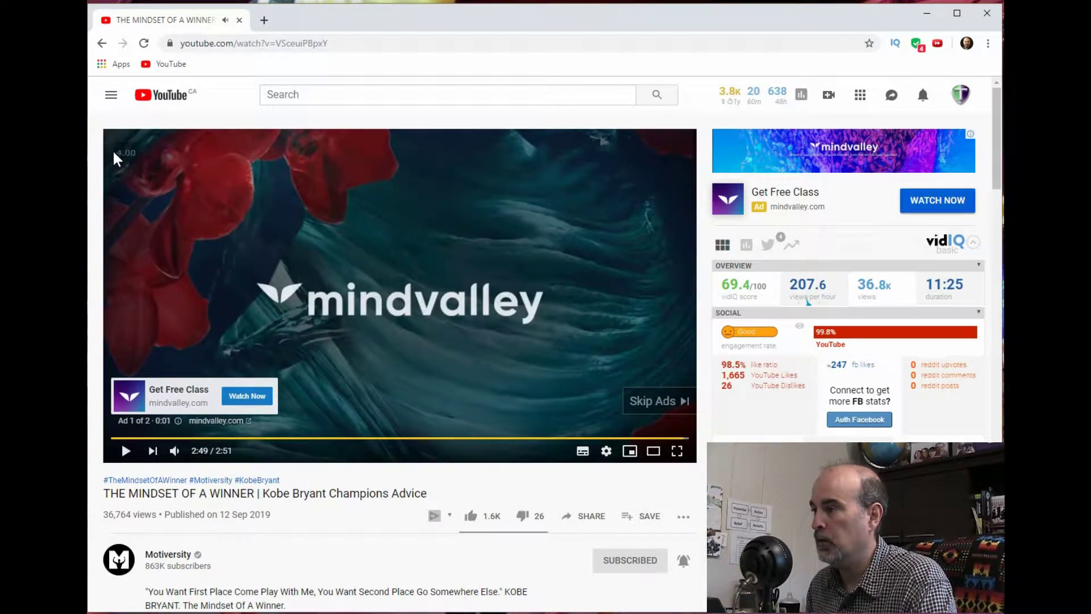
left_click(168, 154)
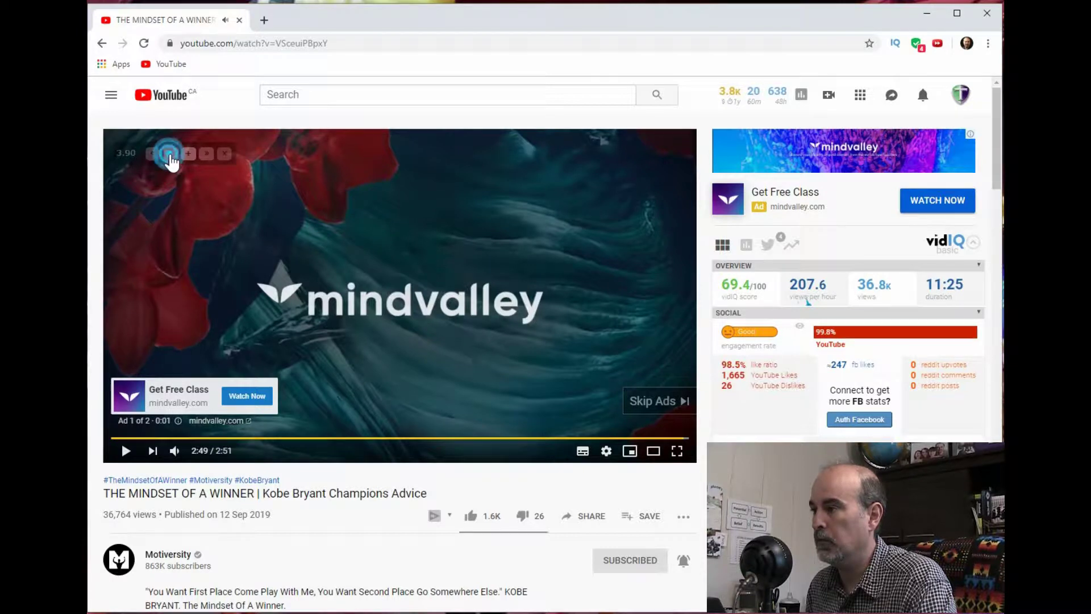
left_click(168, 154)
left_click(168, 154)
left_click(168, 154)
left_click(169, 154)
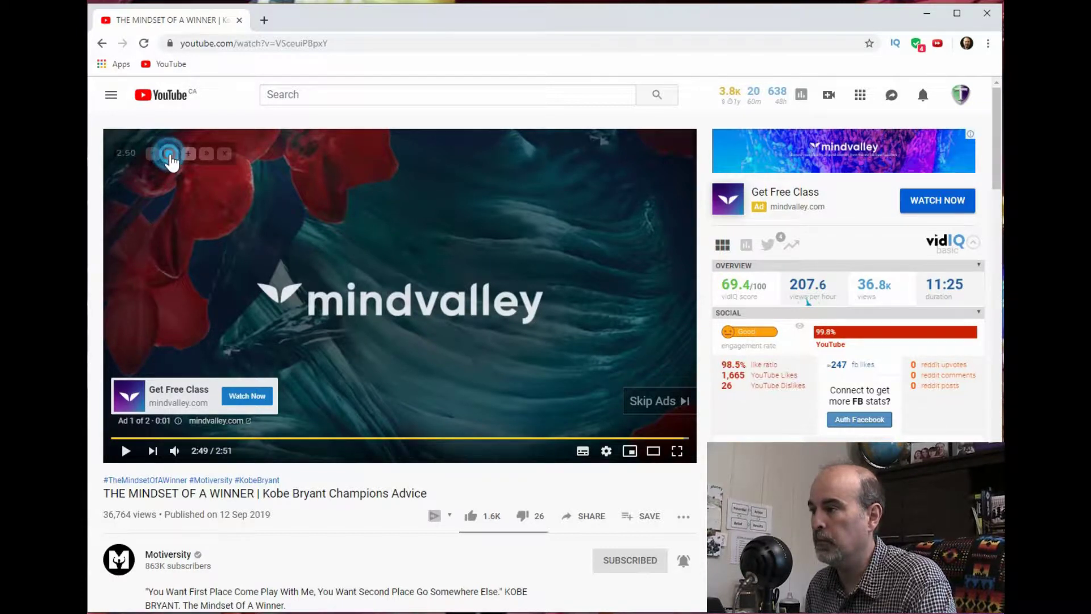
left_click(168, 154)
left_click(169, 154)
left_click(168, 154)
left_click(168, 154)
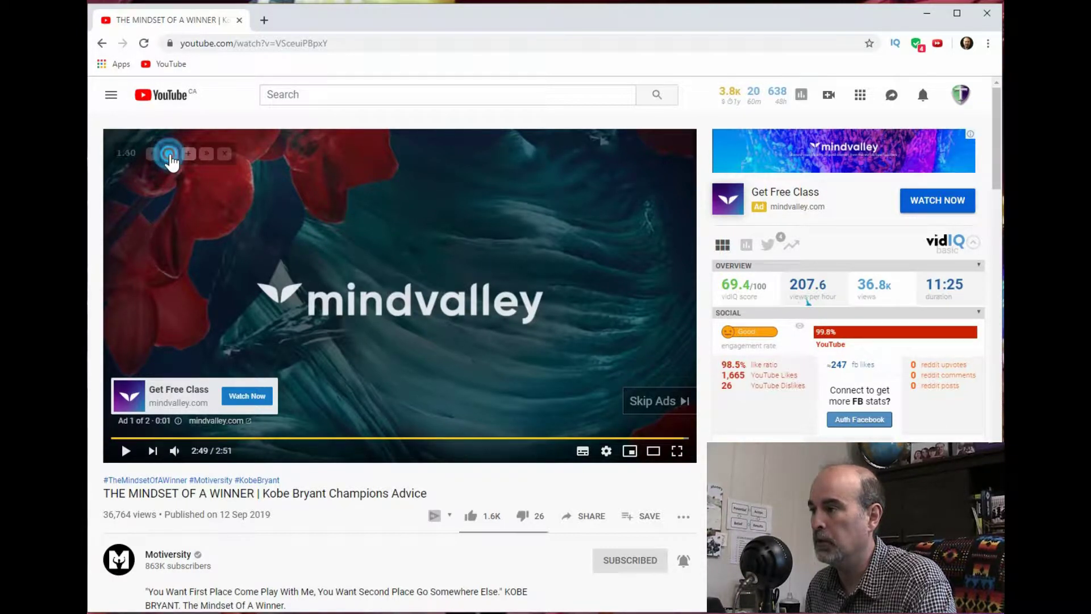
left_click(168, 153)
left_click(168, 154)
left_click(168, 154)
left_click(168, 154)
left_click(168, 154)
left_click(168, 154)
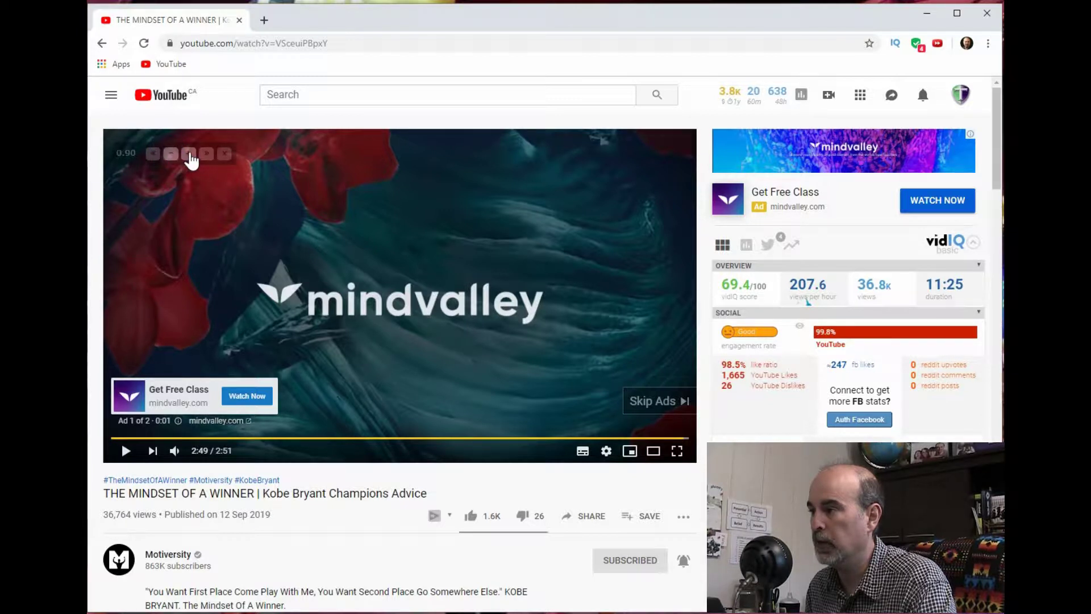
- Bring the speed back up to 1.00 and hide the speed controller overlay
left_click(189, 154)
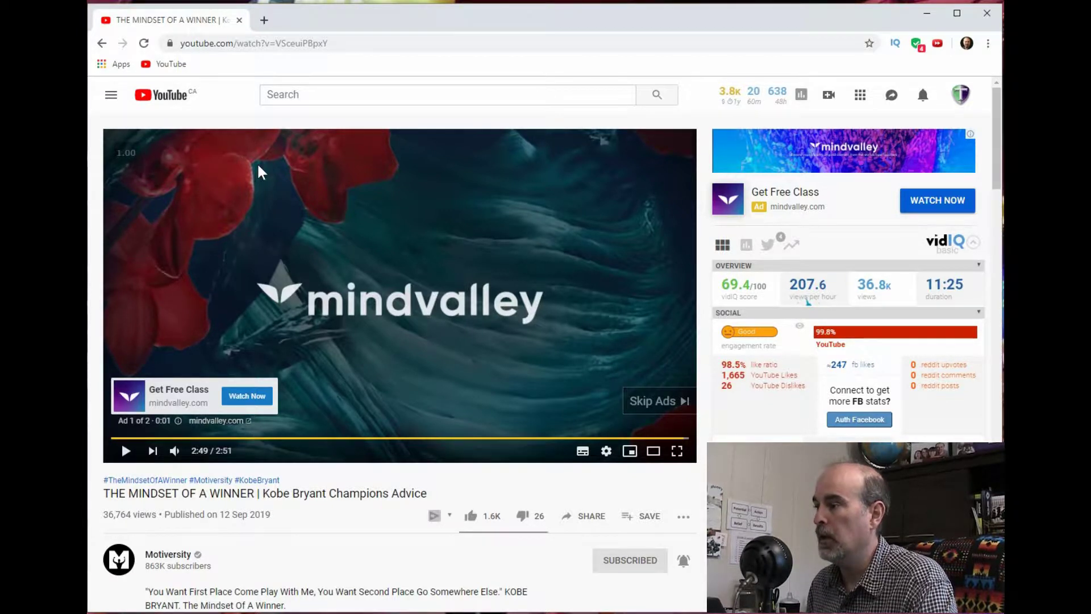
mouse_move(131, 160)
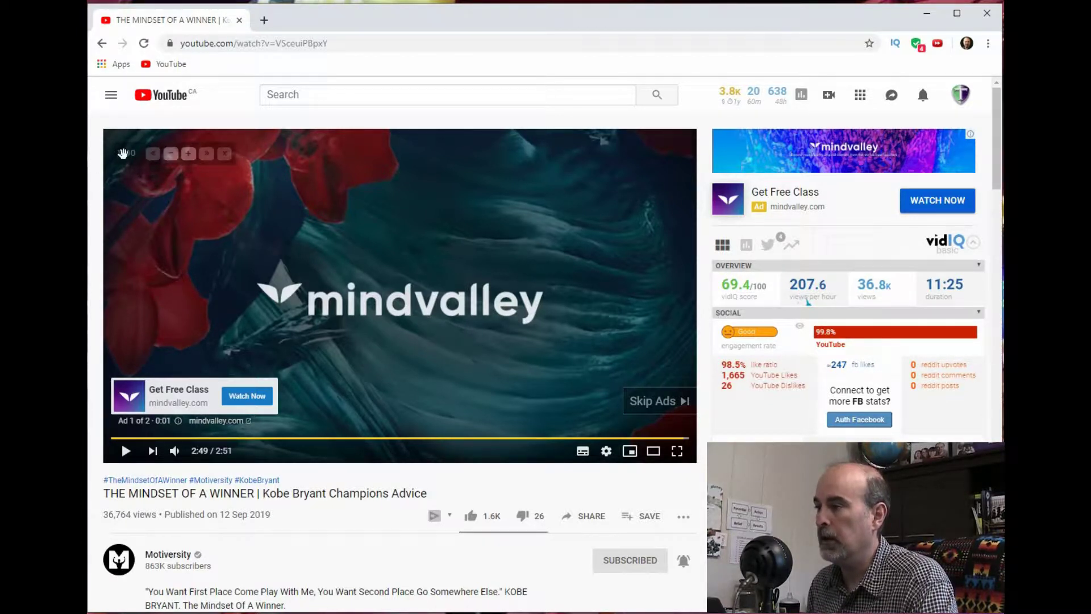
left_click(225, 159)
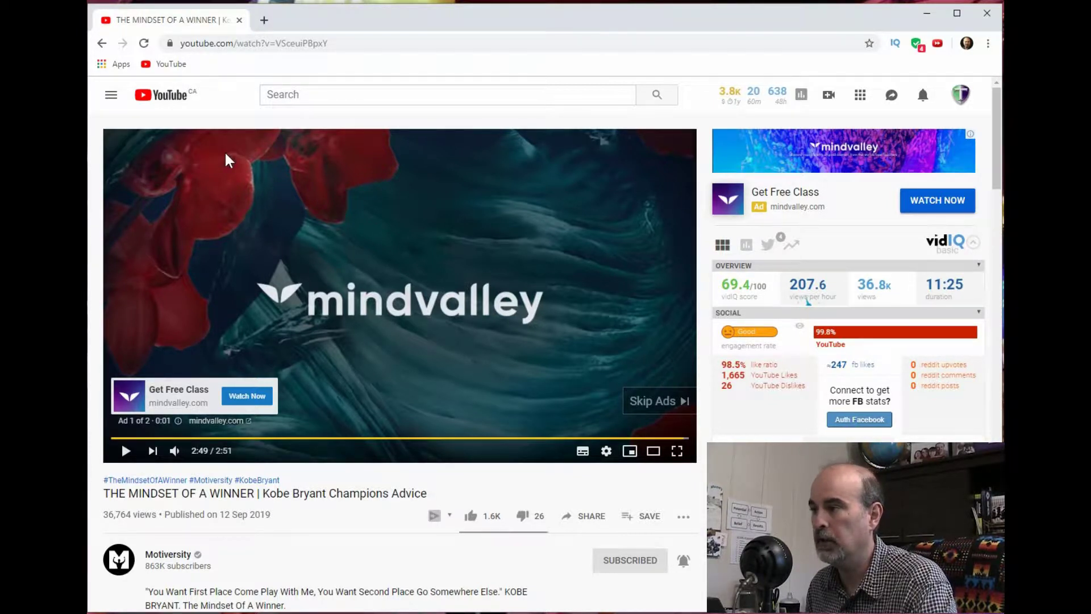
- Open Video Speed Controller's settings in a new tab, then press V on YouTube to restore the controller
left_click(938, 45)
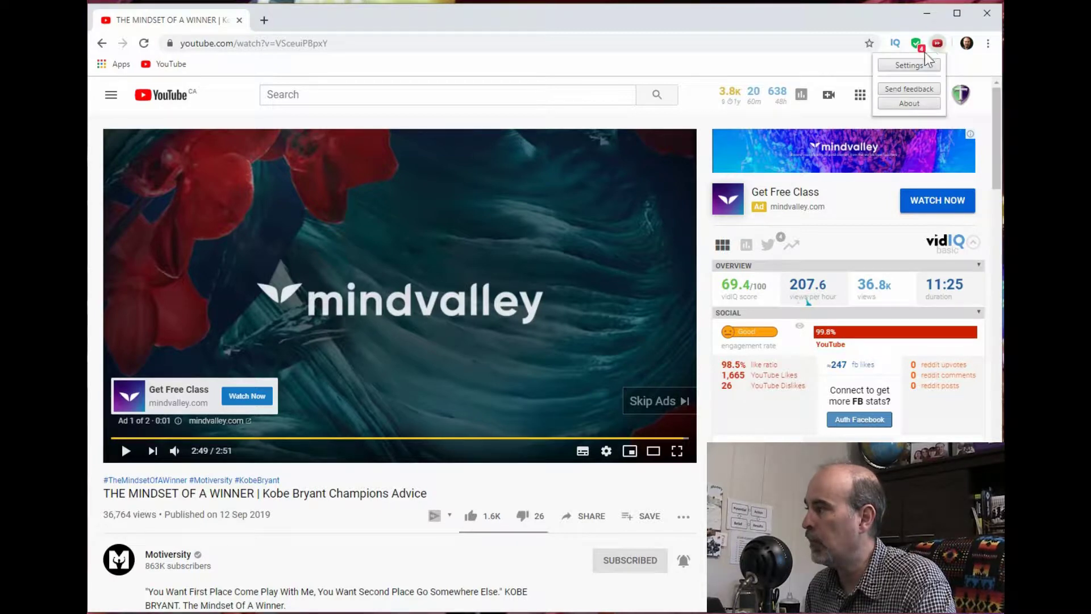
left_click(909, 65)
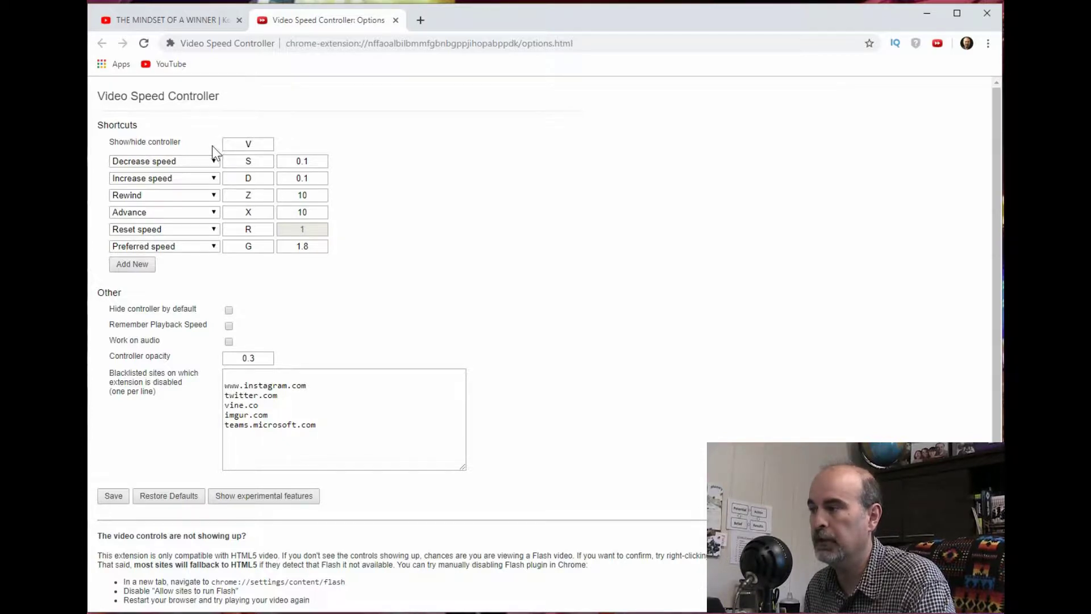
left_click(174, 21)
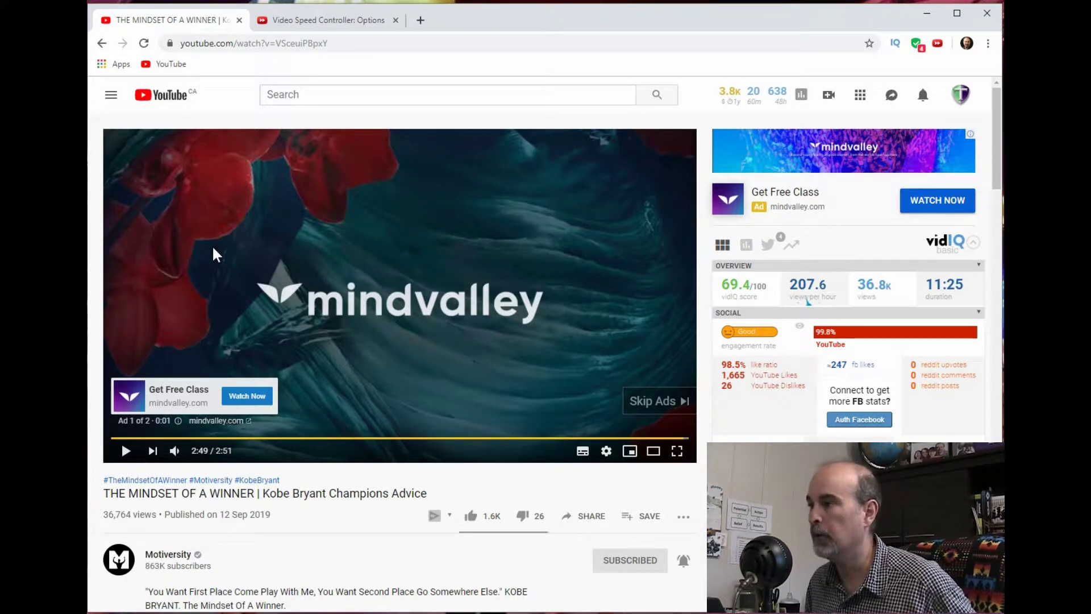
key("v")
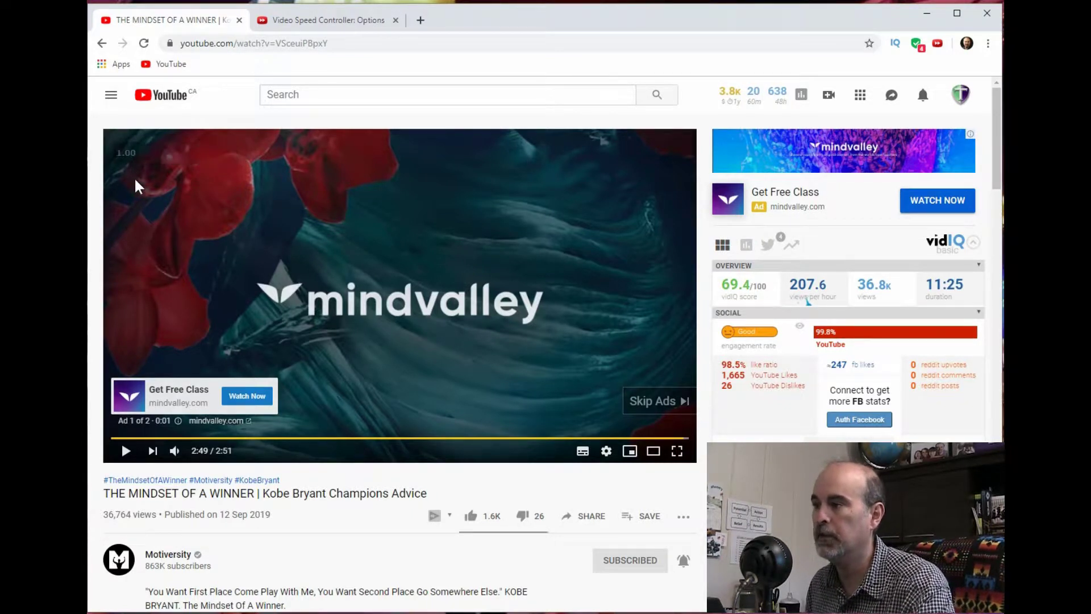
- Review the options page's speed shortcuts, controller opacity 0.3 and blacklisted sites list
left_click(303, 23)
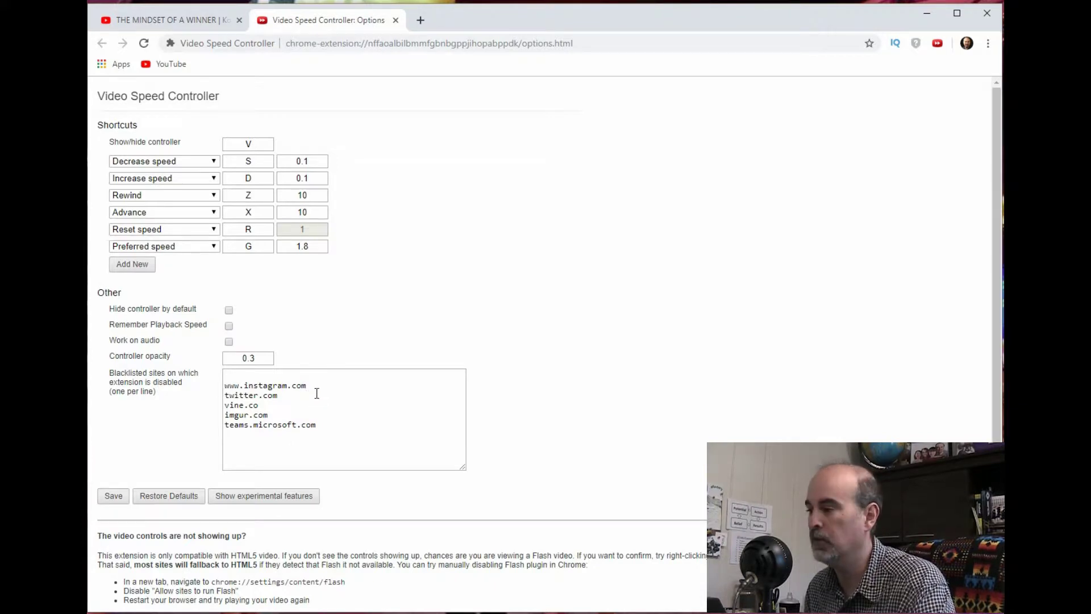
scroll(374, 389, "down", 1)
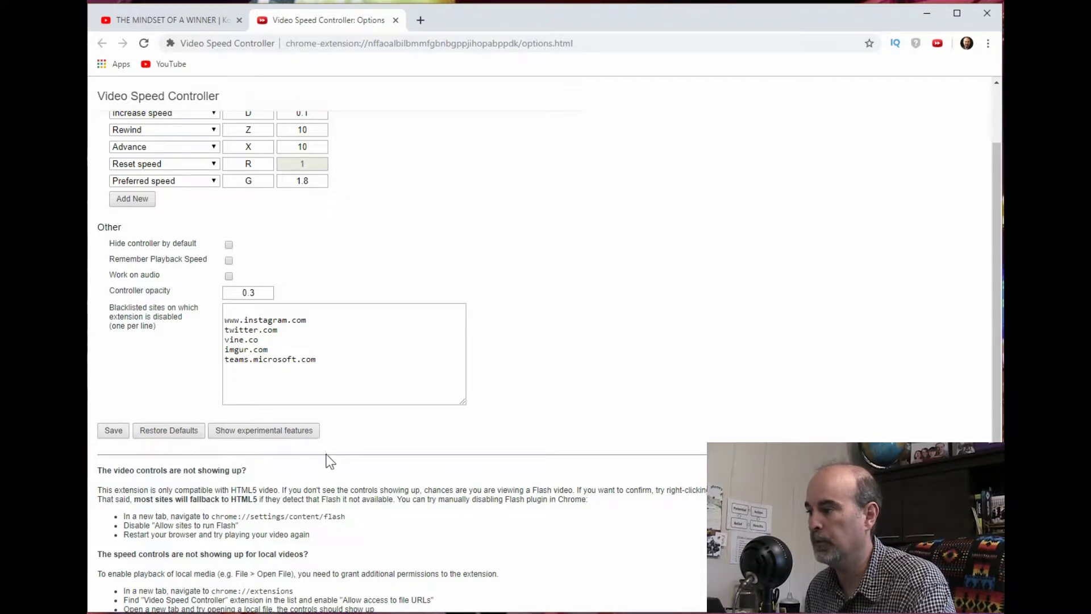
scroll(328, 460, "down", 1)
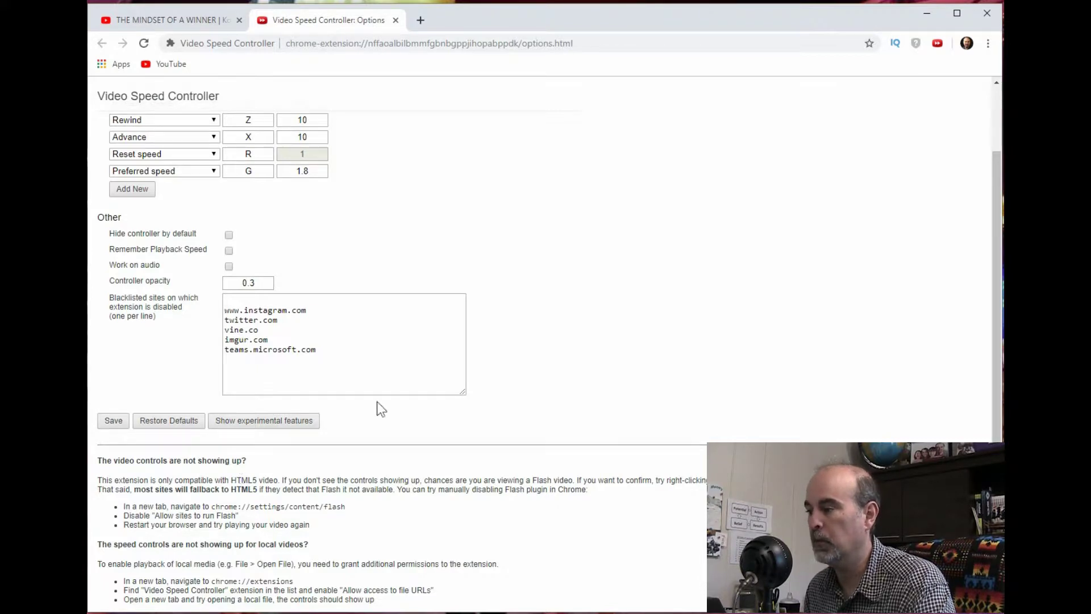
scroll(378, 398, "up", 1)
scroll(365, 224, "down", 1)
scroll(365, 224, "up", 1)
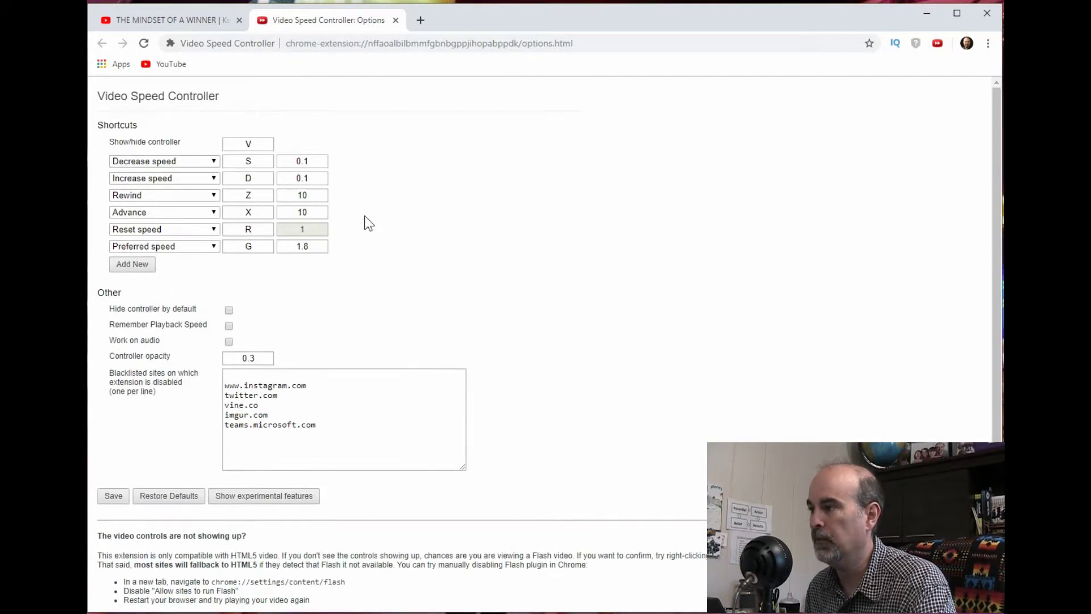
- Close the Video Speed Controller options tab to return to the paused Kobe Bryant ad at 1.00 speed
left_click(396, 21)
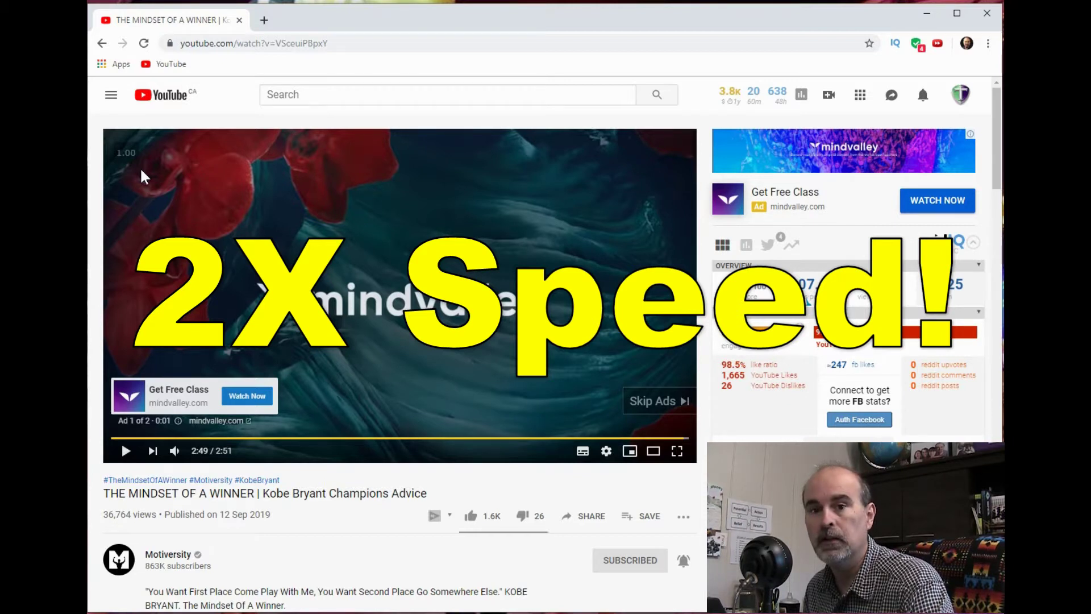
mouse_move(123, 152)
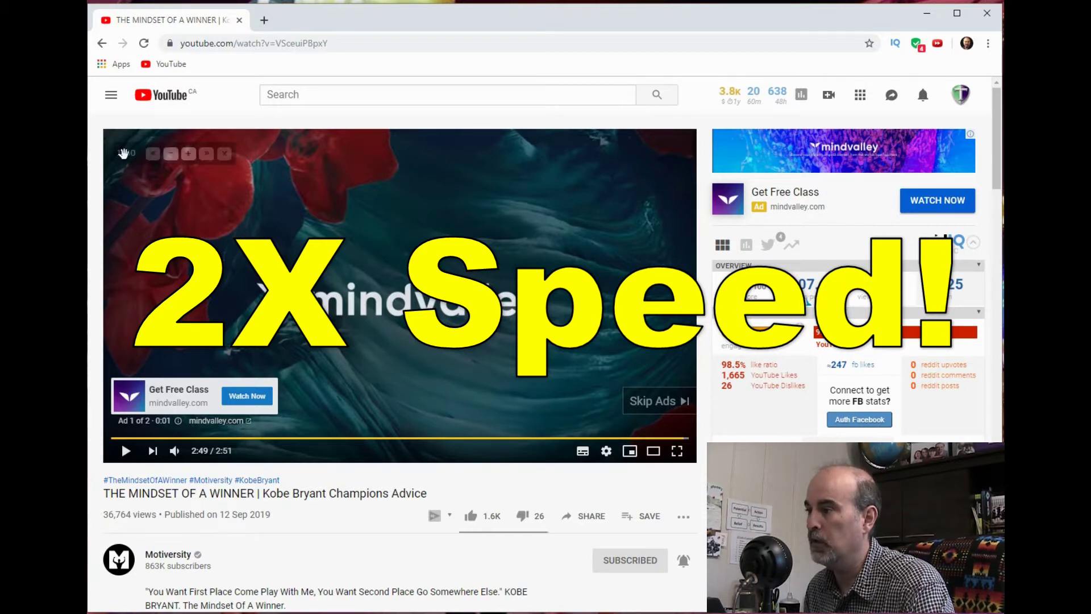